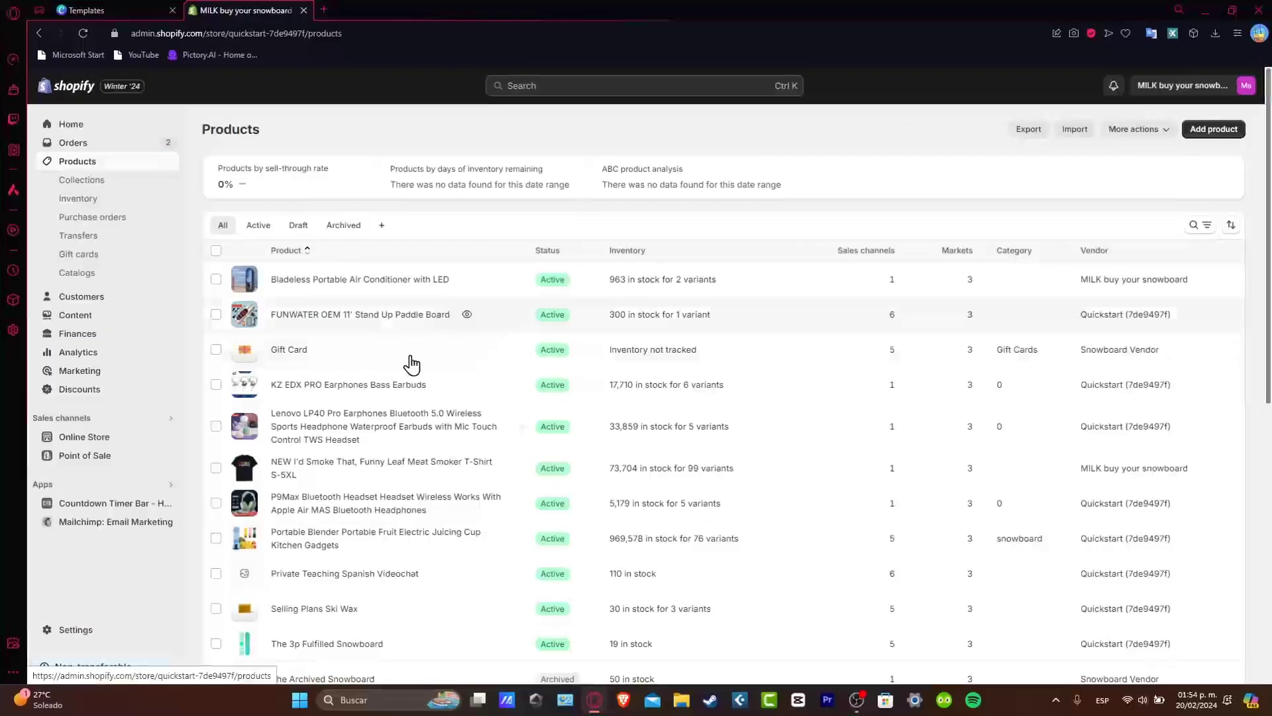
# Open the "NEW I'd Smoke That" T-shirt product and preview its page in the online store
pyautogui.click(399, 464)
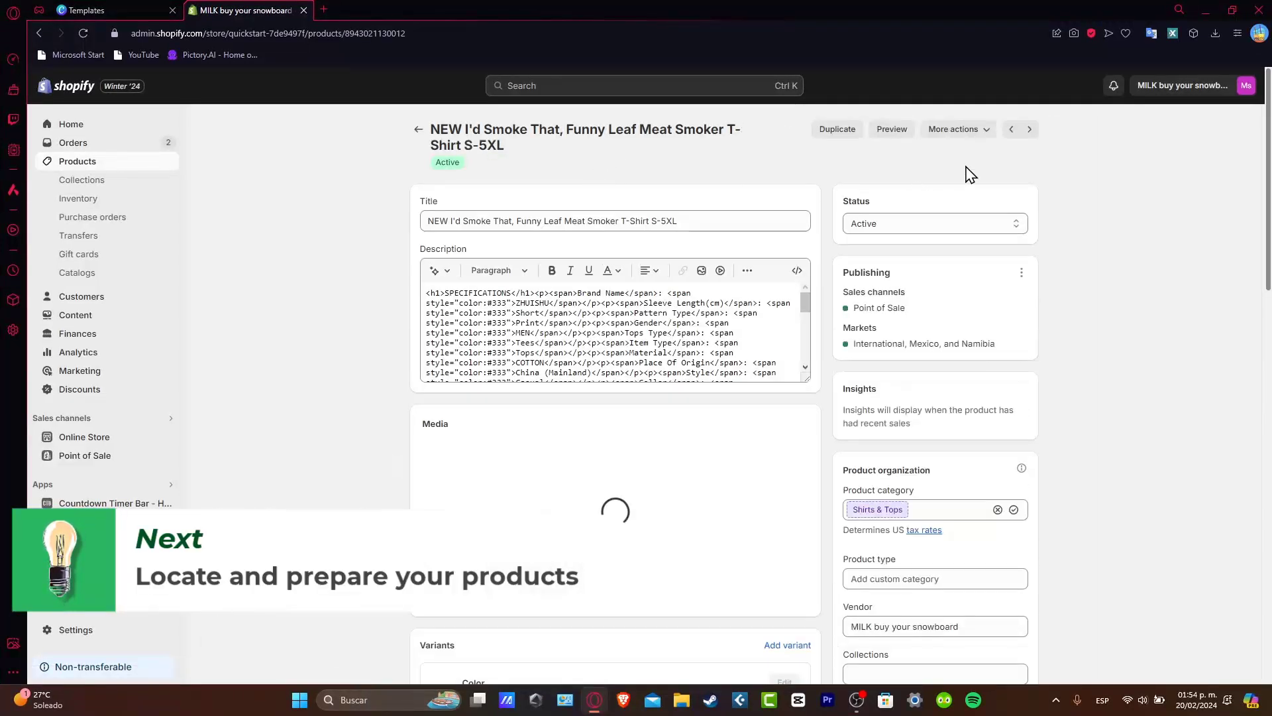
pyautogui.click(890, 130)
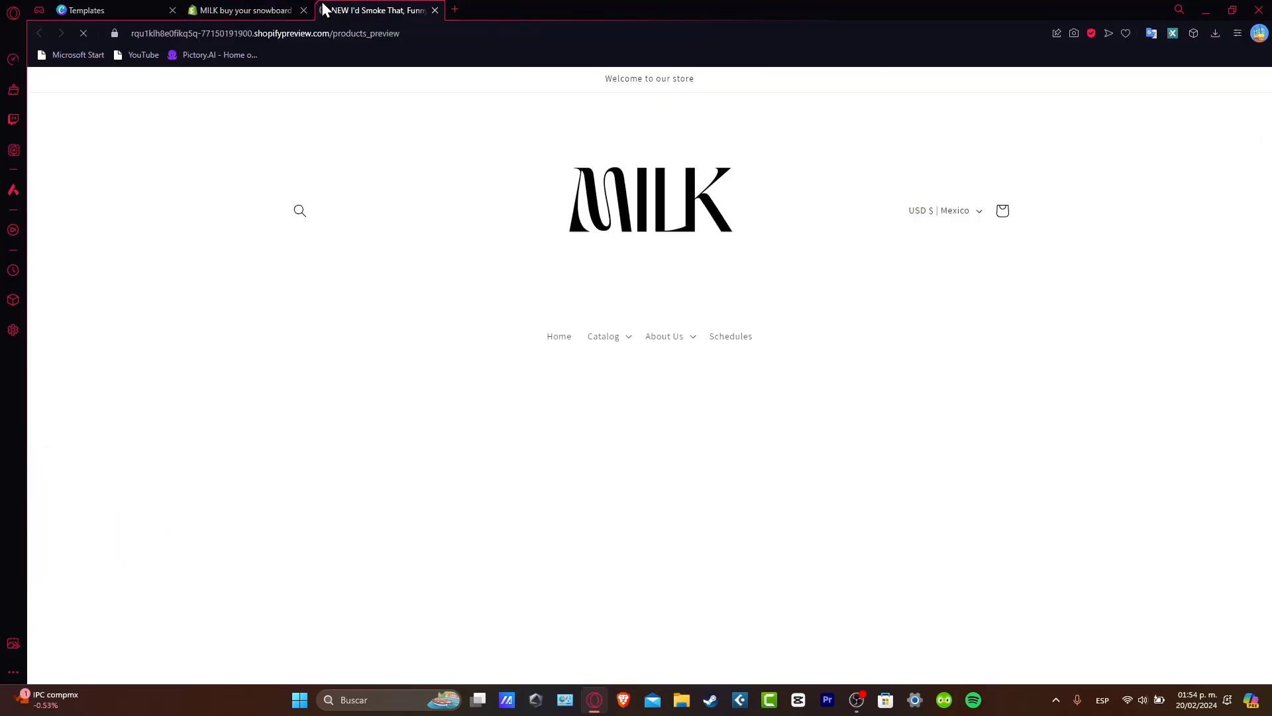
pyautogui.scroll(-3, 985, 281)
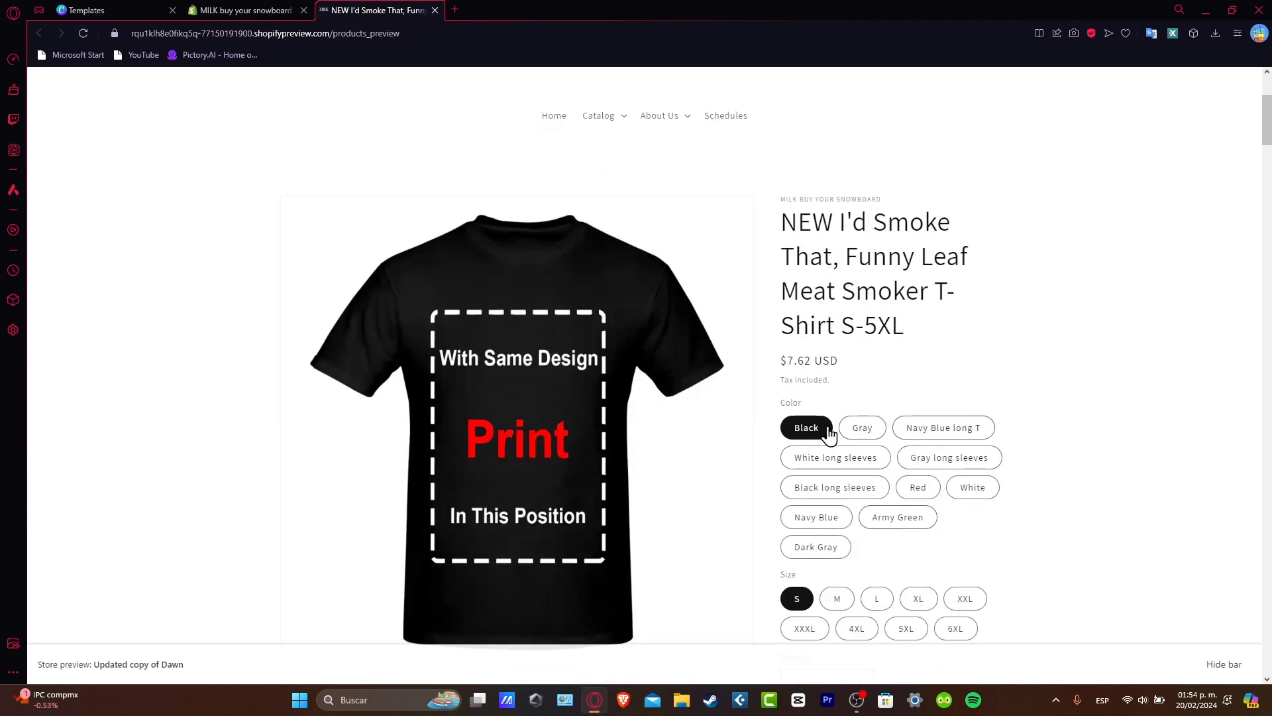
# Try the T-shirt's colour options in the preview, including Gray, Navy Blue long T, Army Green and Dark Gray, ending with Black
pyautogui.click(864, 429)
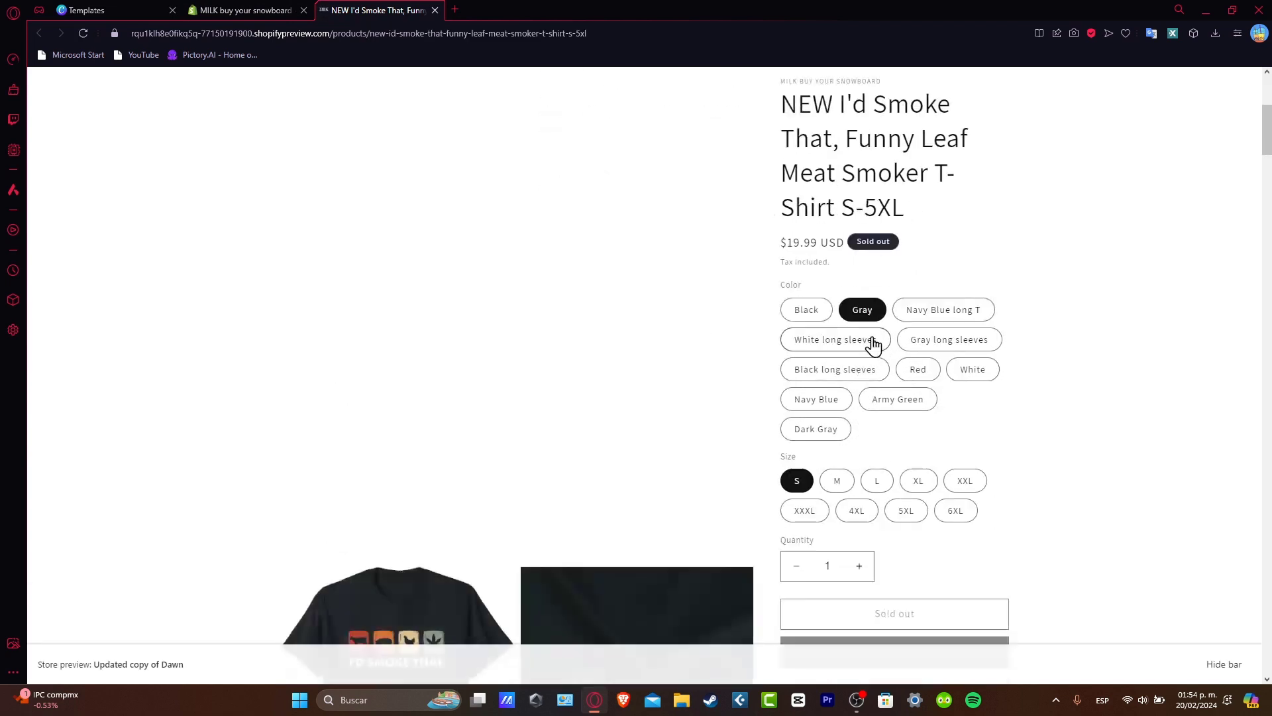
pyautogui.click(832, 344)
pyautogui.click(948, 299)
pyautogui.click(961, 271)
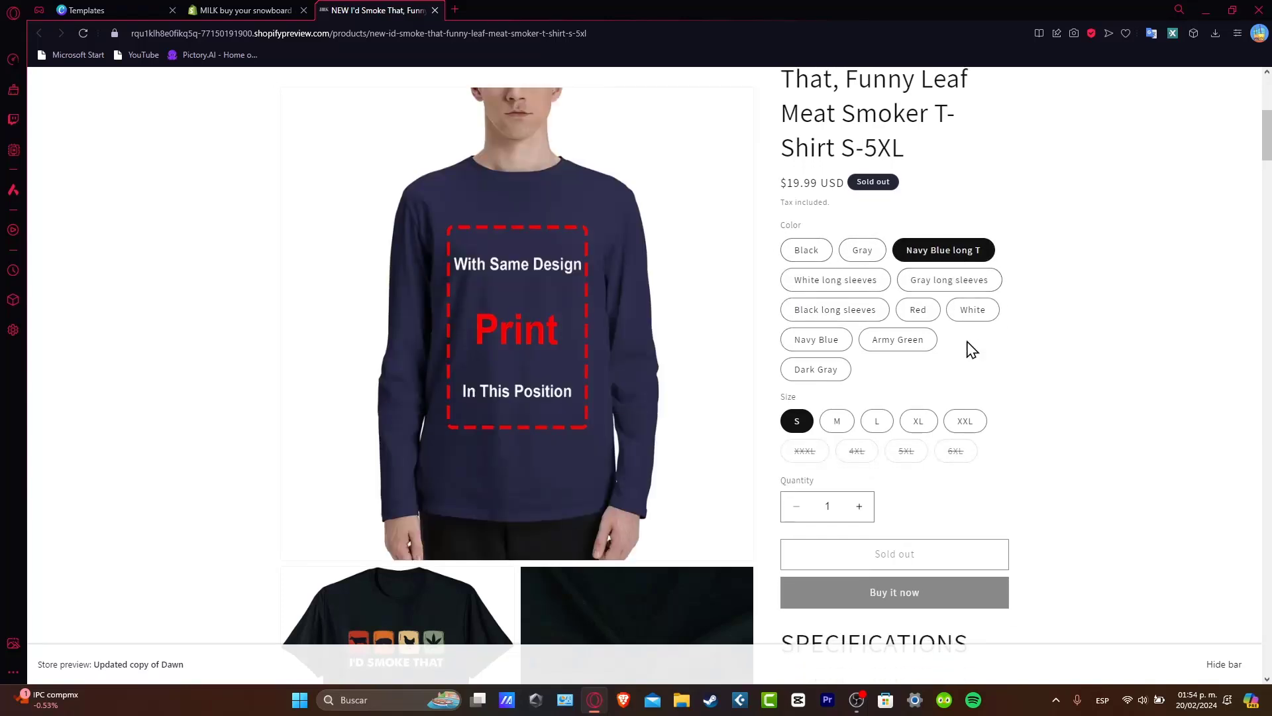
pyautogui.click(851, 341)
pyautogui.click(898, 340)
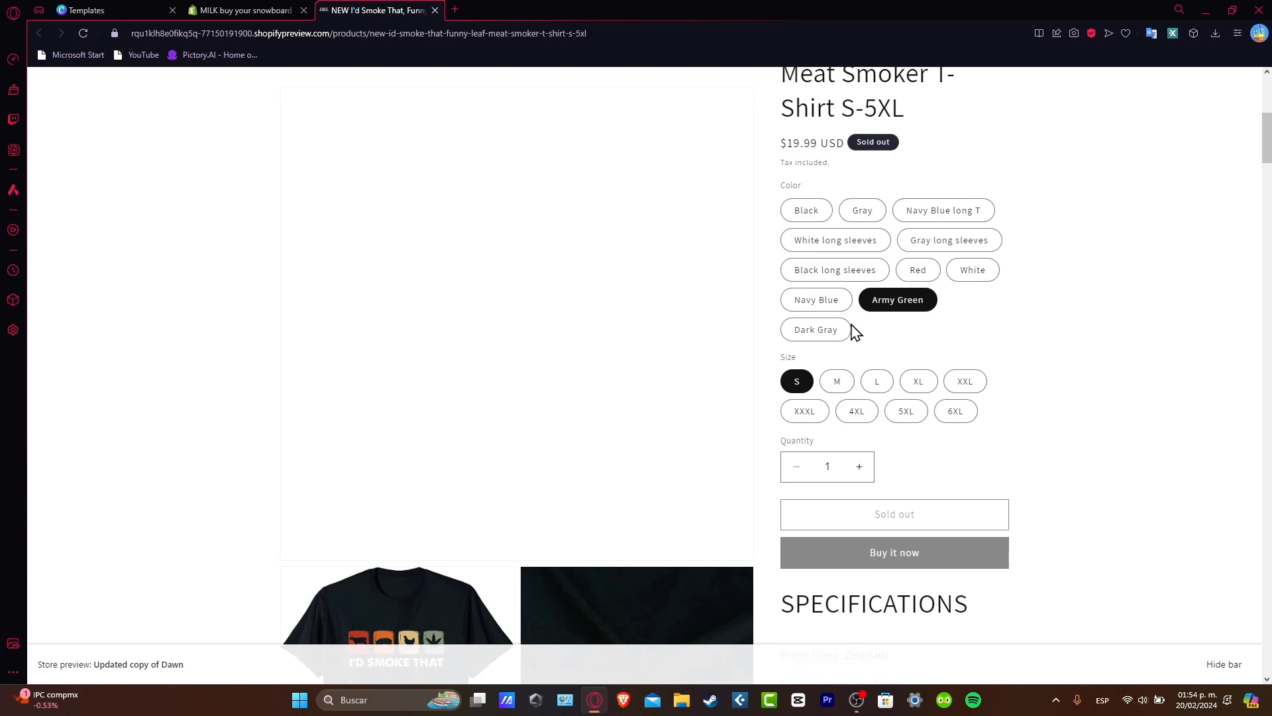
pyautogui.click(824, 337)
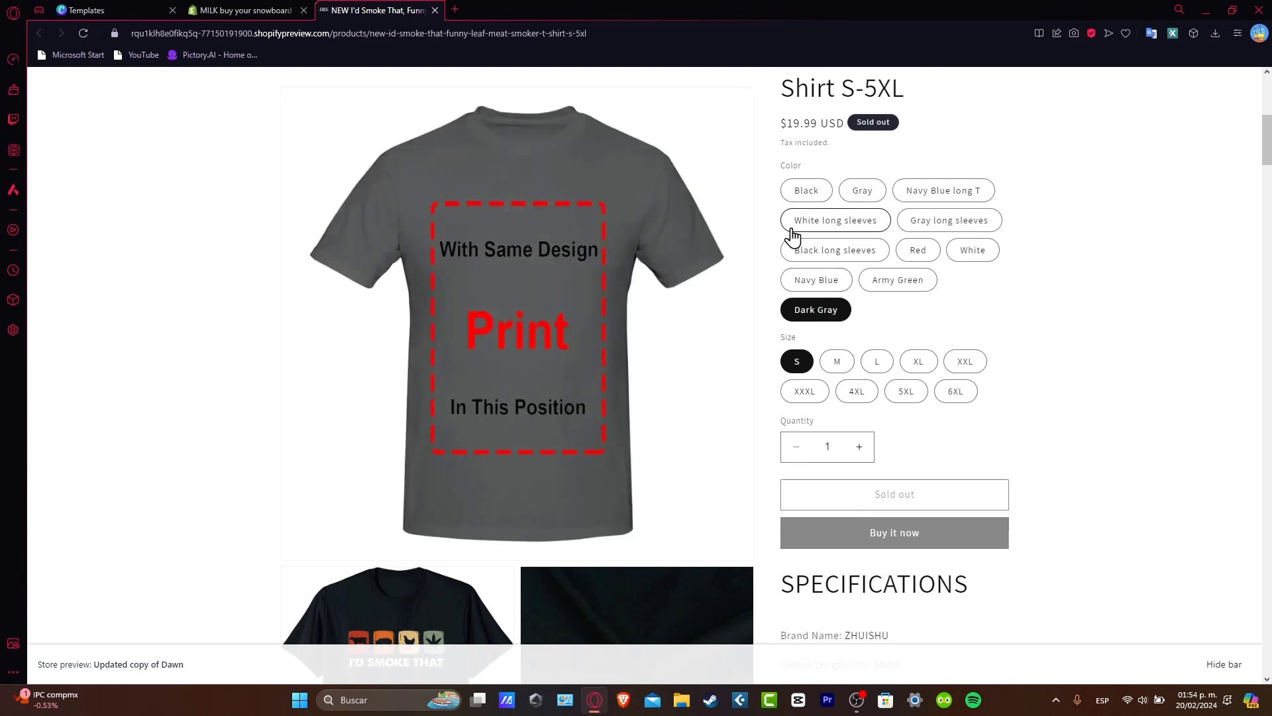
pyautogui.click(804, 195)
# Close the Templates page and go to the store admin's Home page
pyautogui.click(120, 9)
pyautogui.click(199, 11)
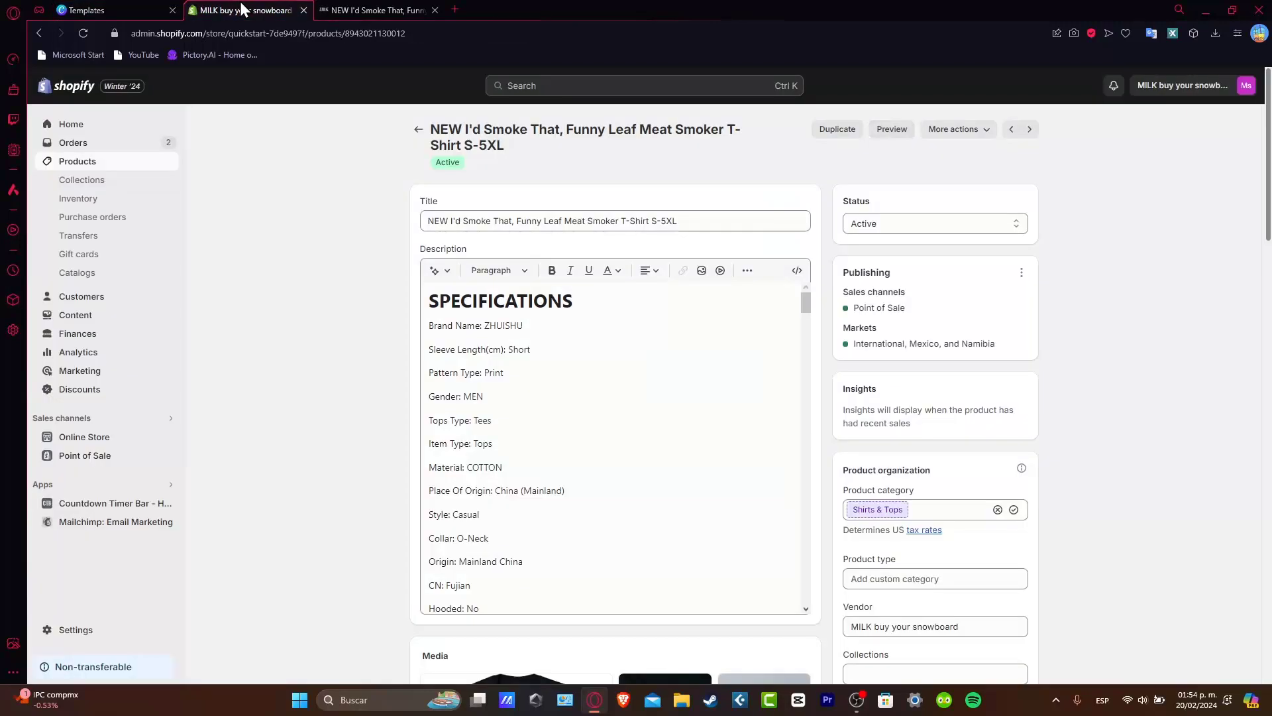
pyautogui.click(173, 10)
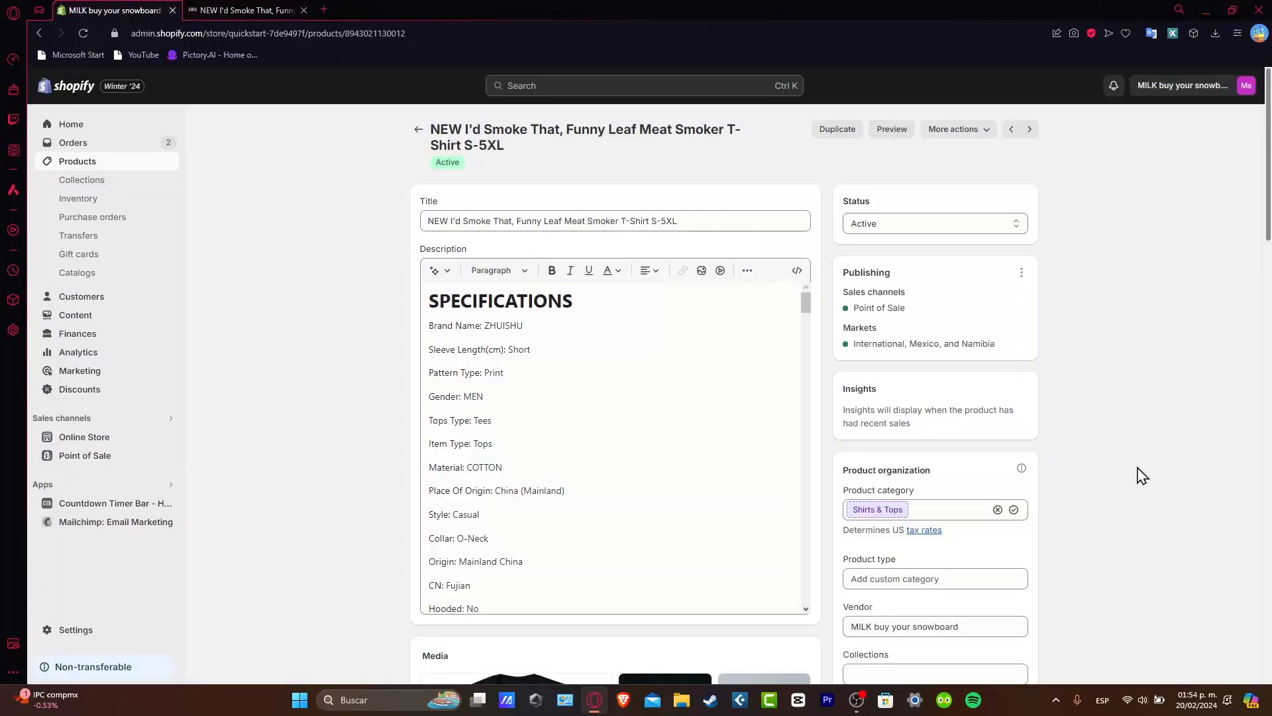
pyautogui.click(92, 127)
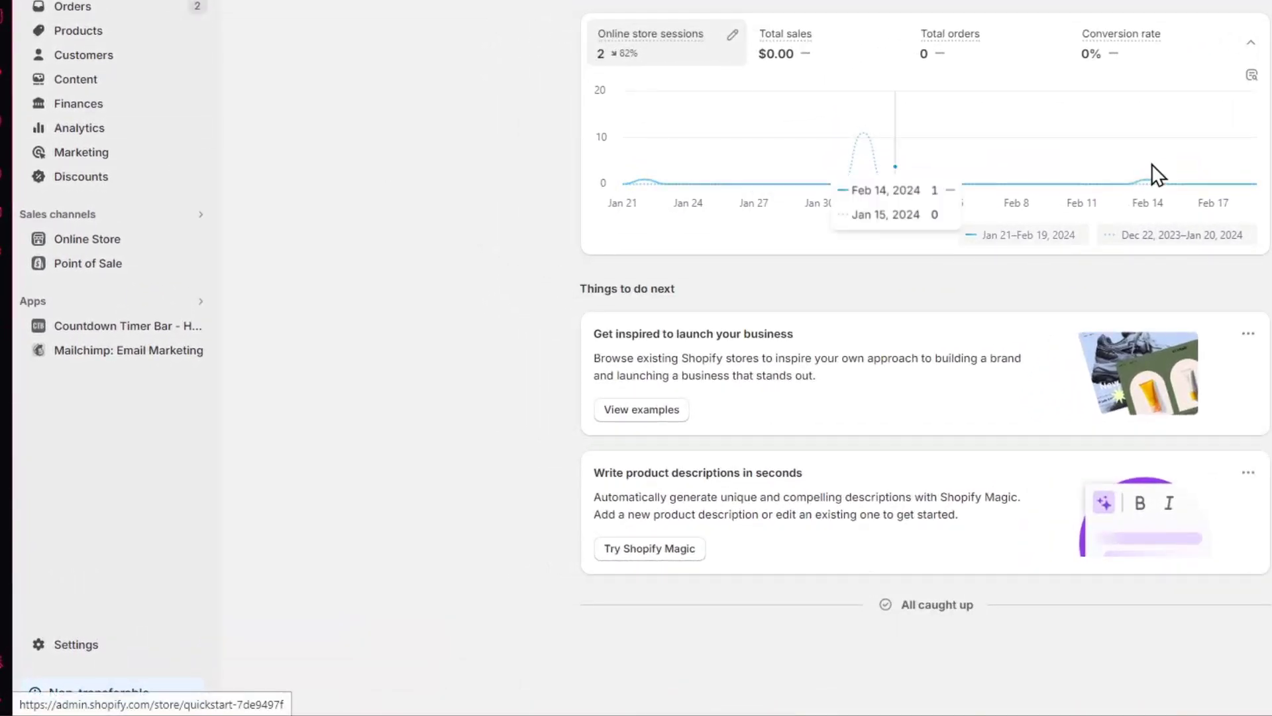
# Search the Shopify App Store for "color swatch" apps from the admin
pyautogui.click(69, 305)
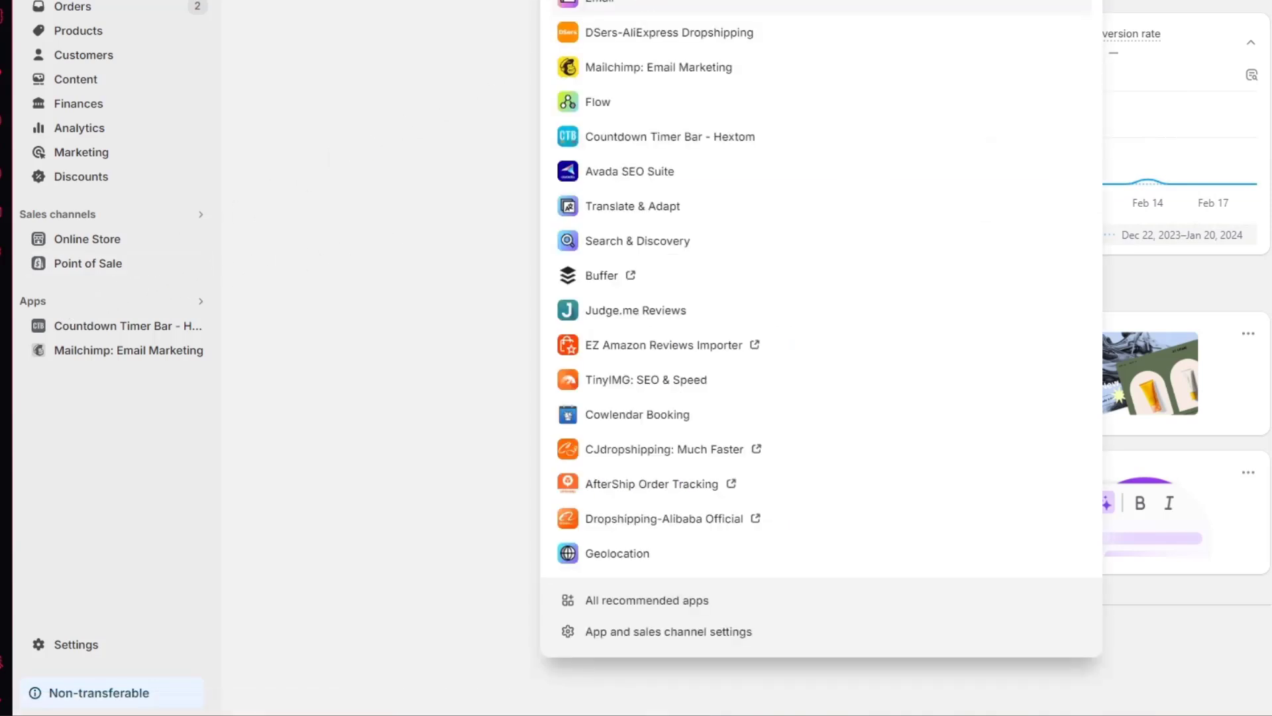
pyautogui.write('swatch')
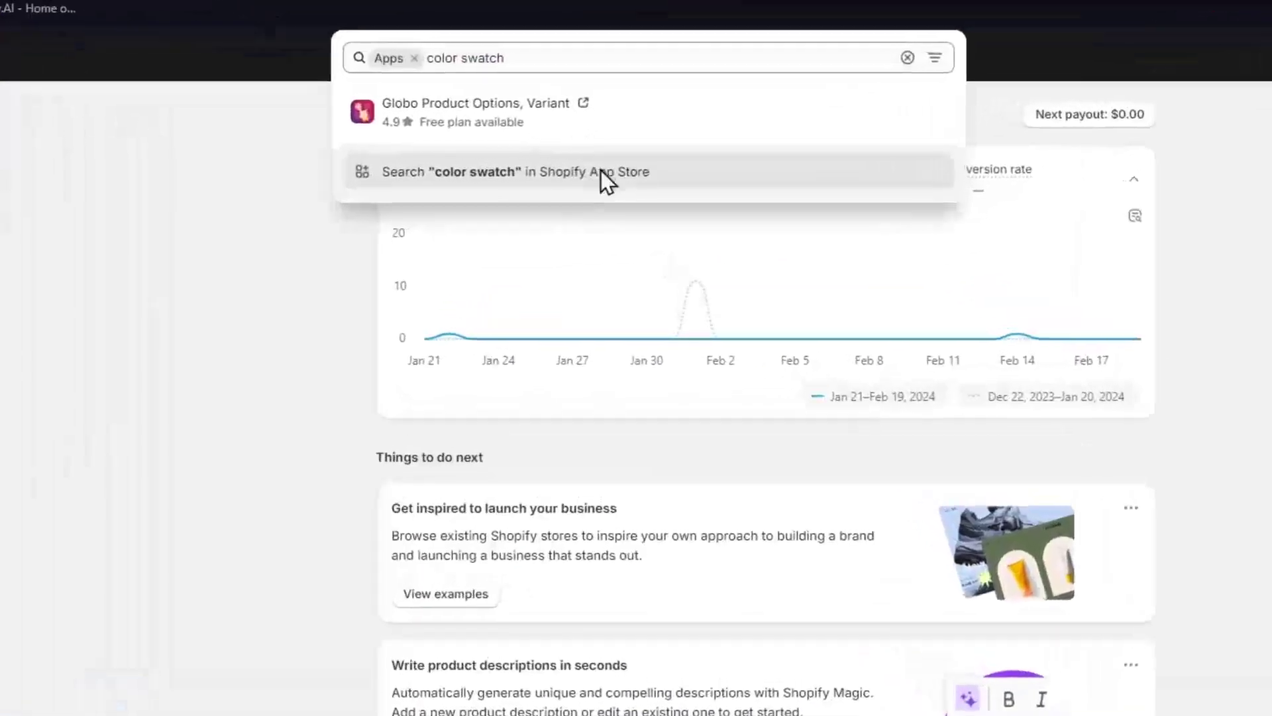
pyautogui.click(604, 174)
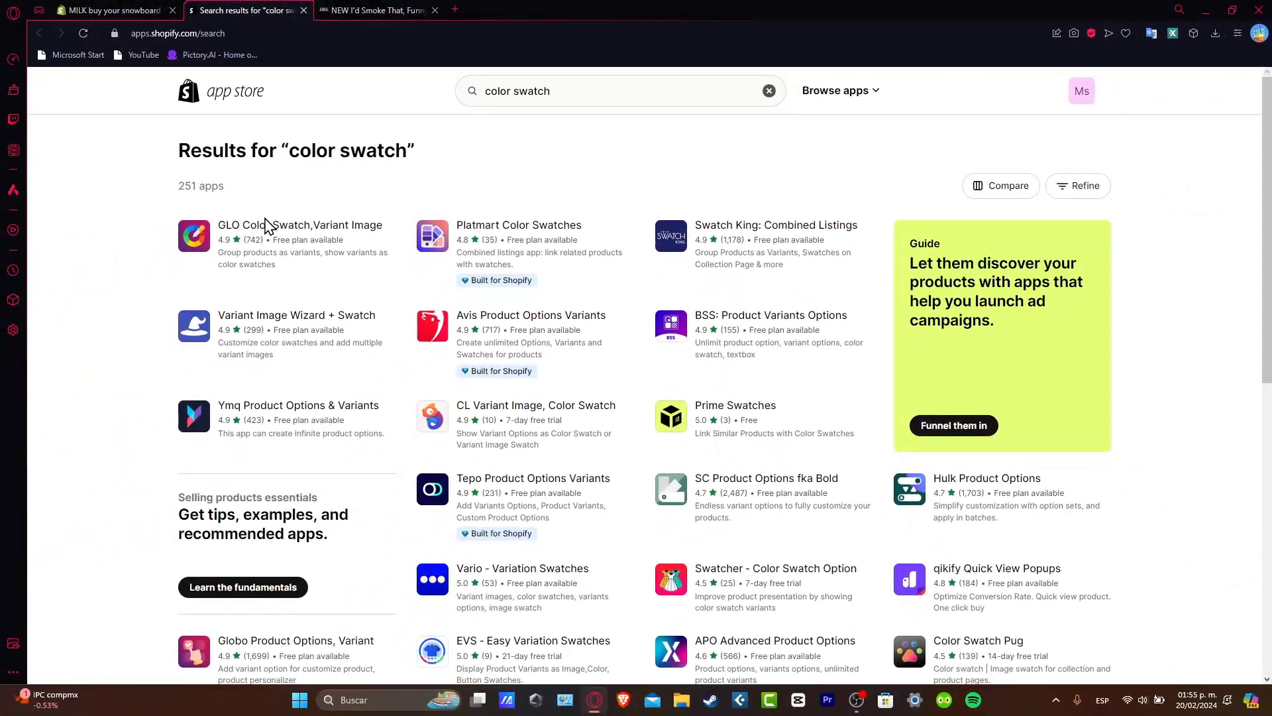
# Open the GLO Color Swatch,Variant Image listing and request its installation
pyautogui.click(250, 226)
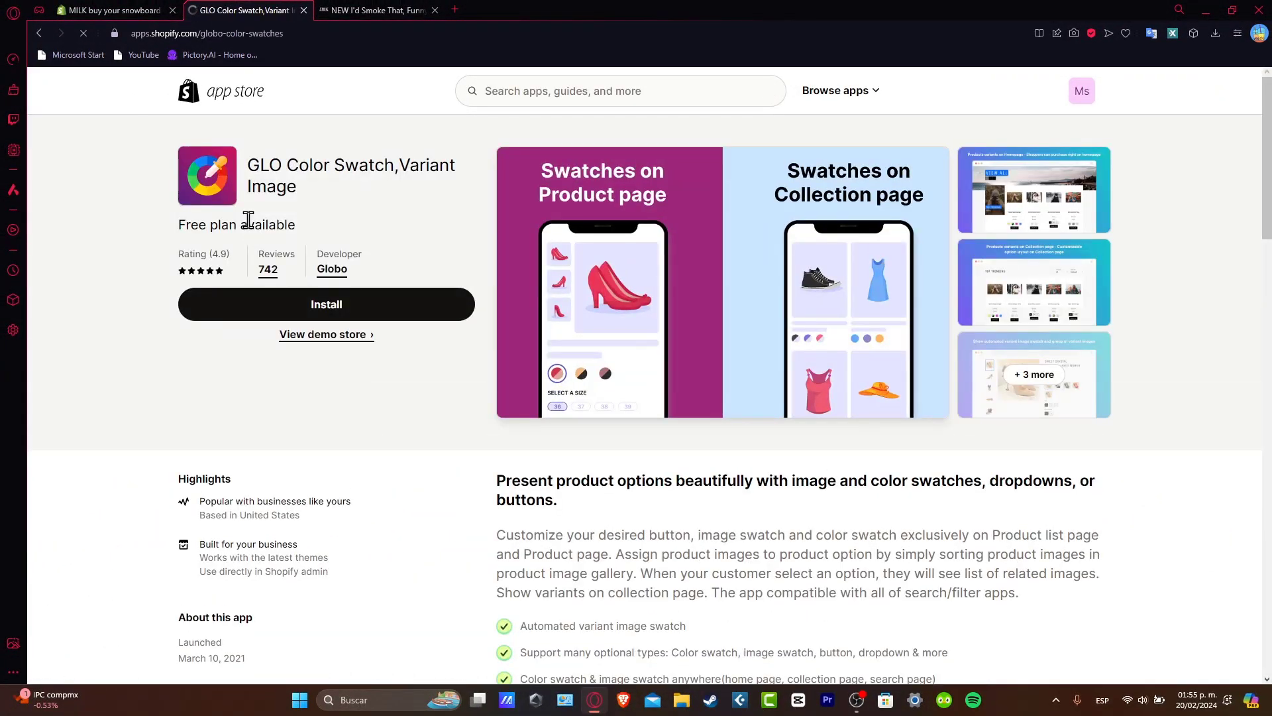
pyautogui.click(311, 312)
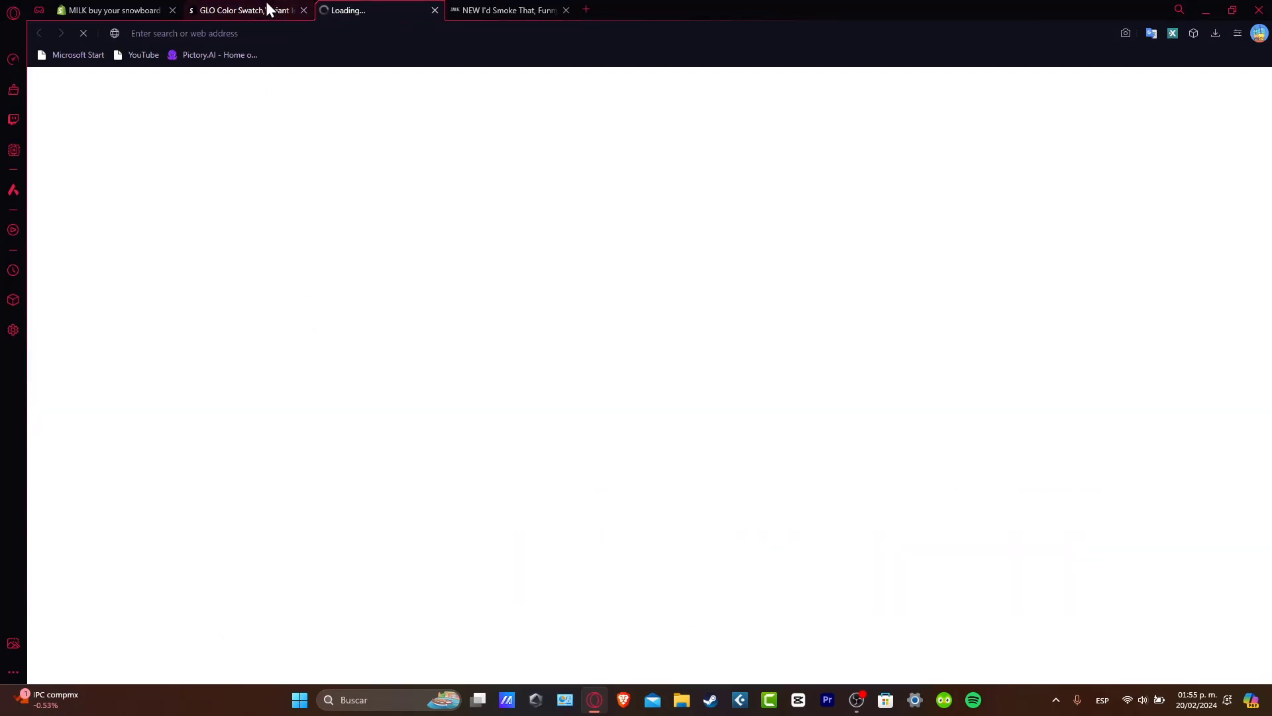
# Open the GLO Color Swatch demo store and examine the size and colour swatches on its featured products
pyautogui.click(272, 8)
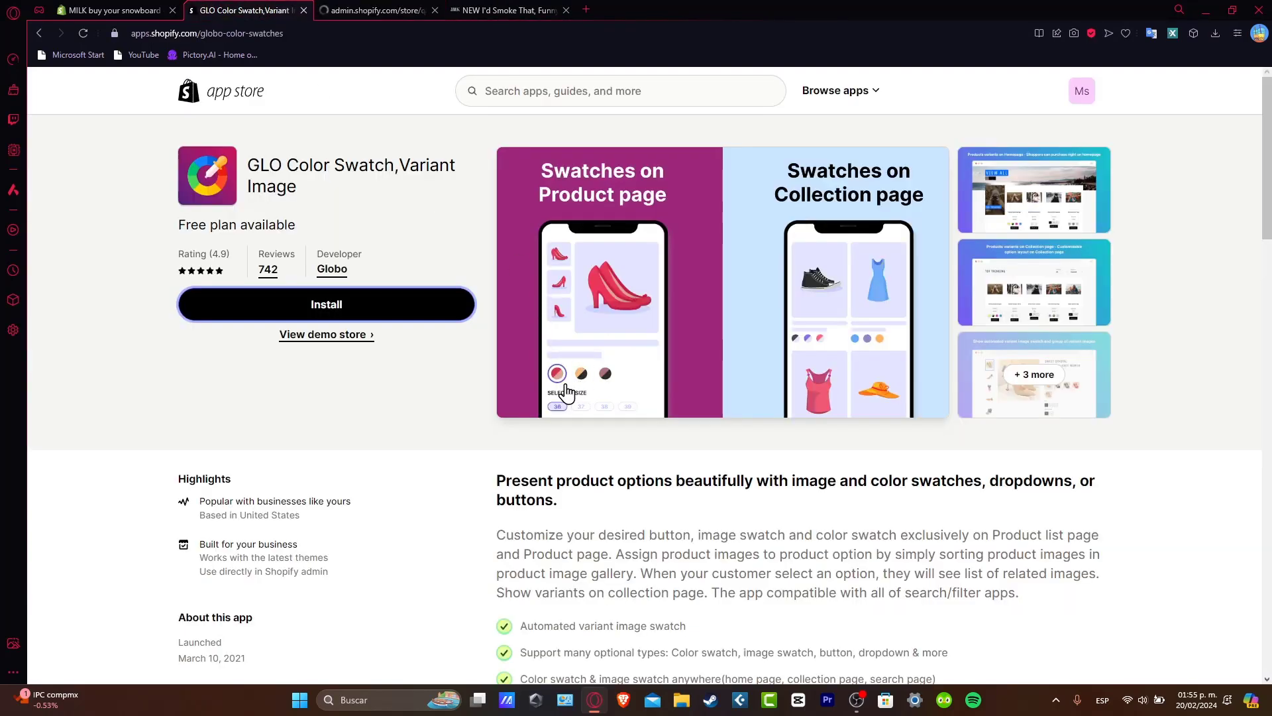
pyautogui.click(341, 339)
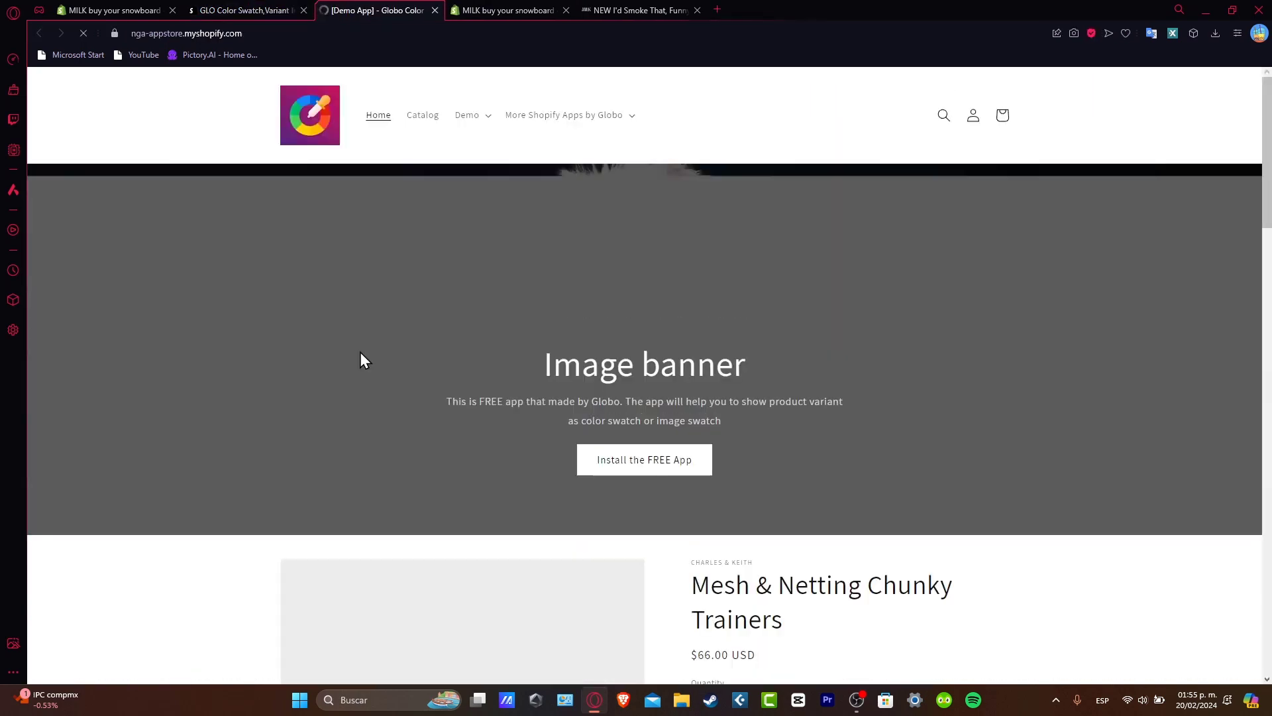
pyautogui.scroll(-3, 767, 444)
pyautogui.scroll(-4, 766, 450)
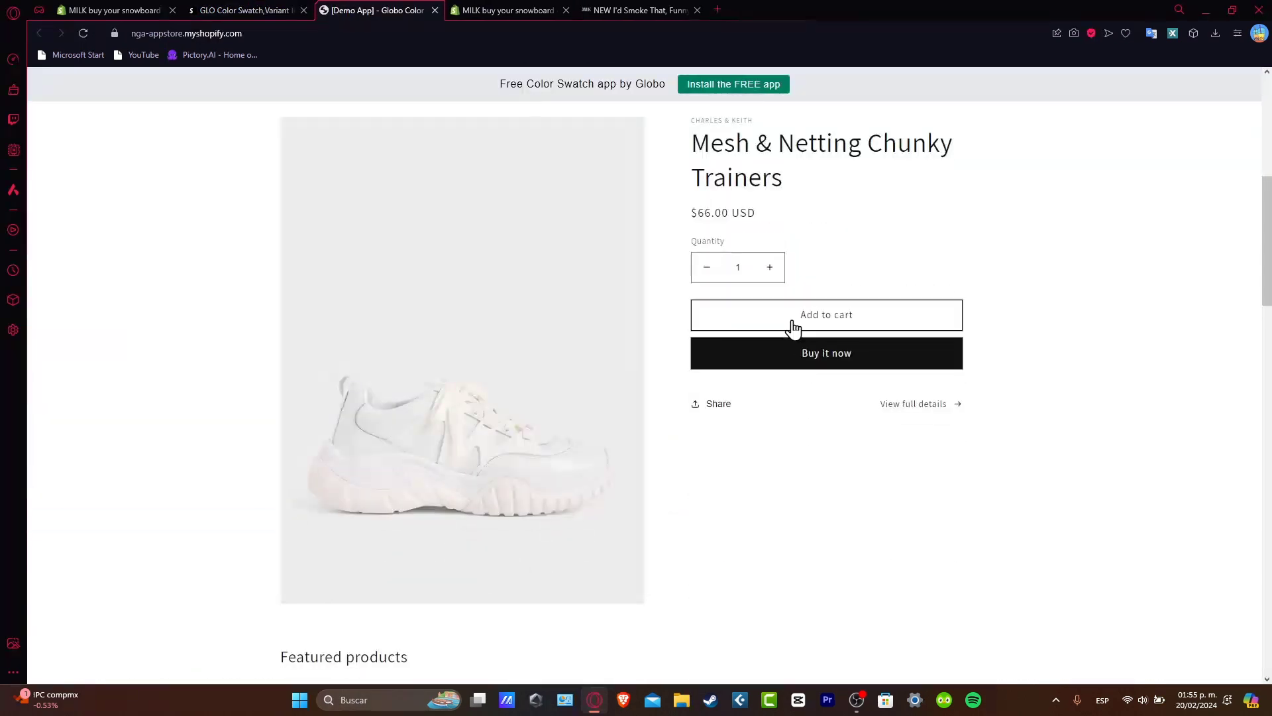
pyautogui.scroll(-5, 821, 416)
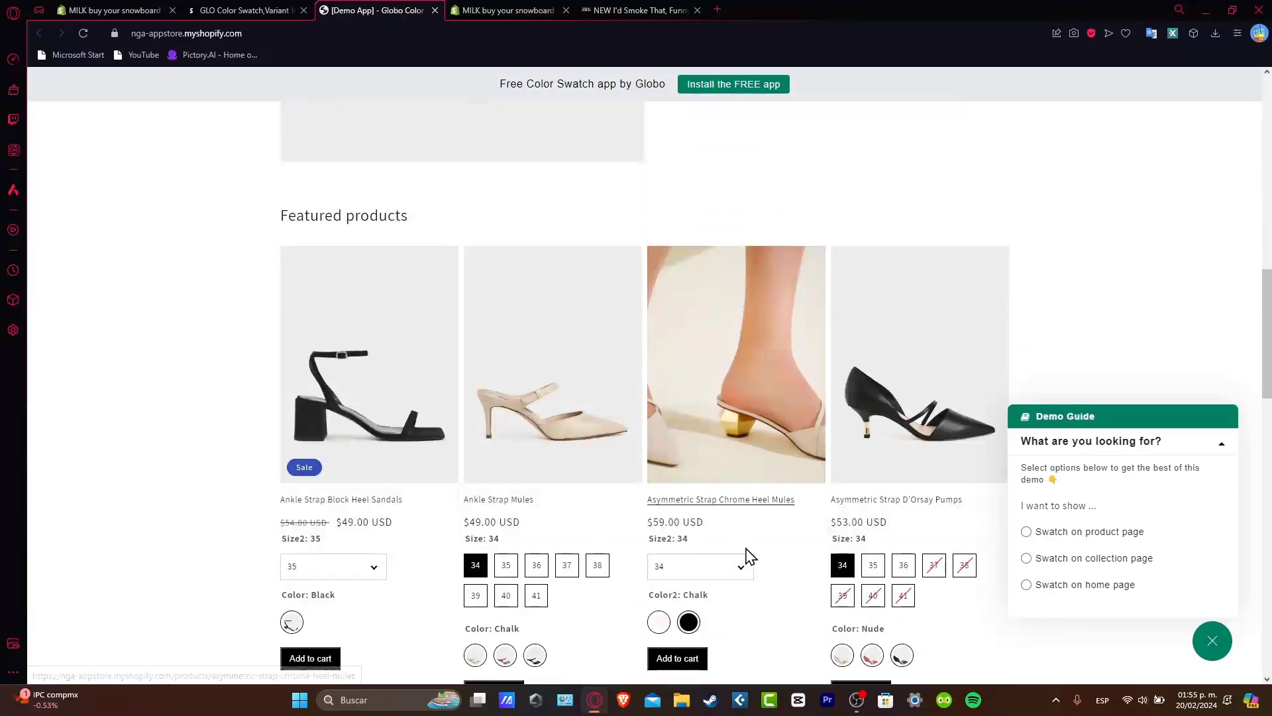
pyautogui.scroll(-3, 745, 556)
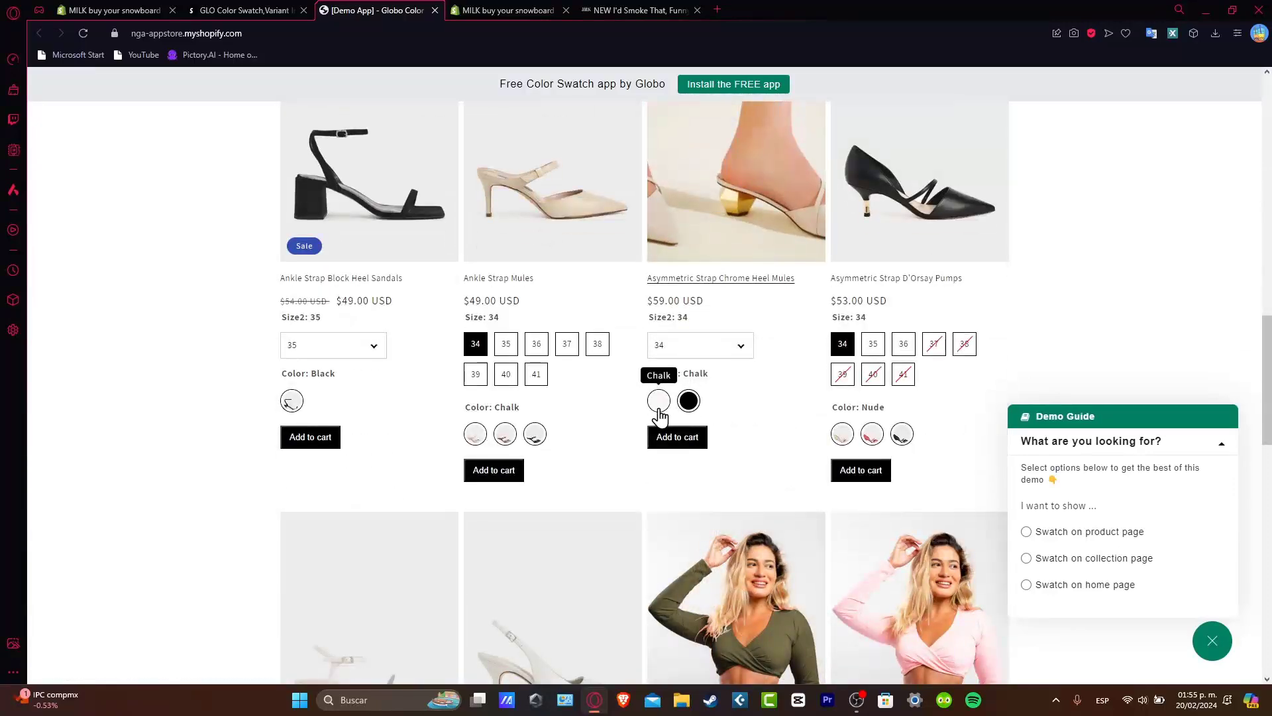
# Close the demo store and approve the installation of GLO Color Swatch with its requested data access
pyautogui.click(434, 9)
pyautogui.click(362, 5)
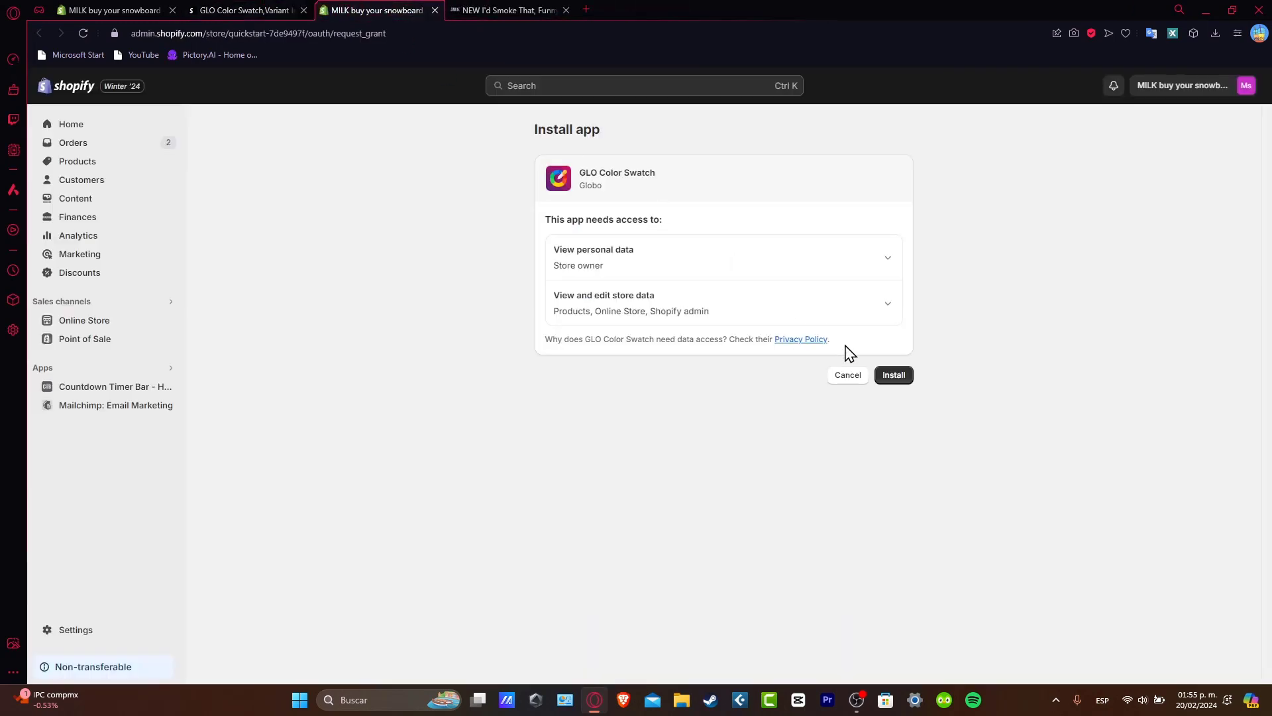
pyautogui.click(894, 376)
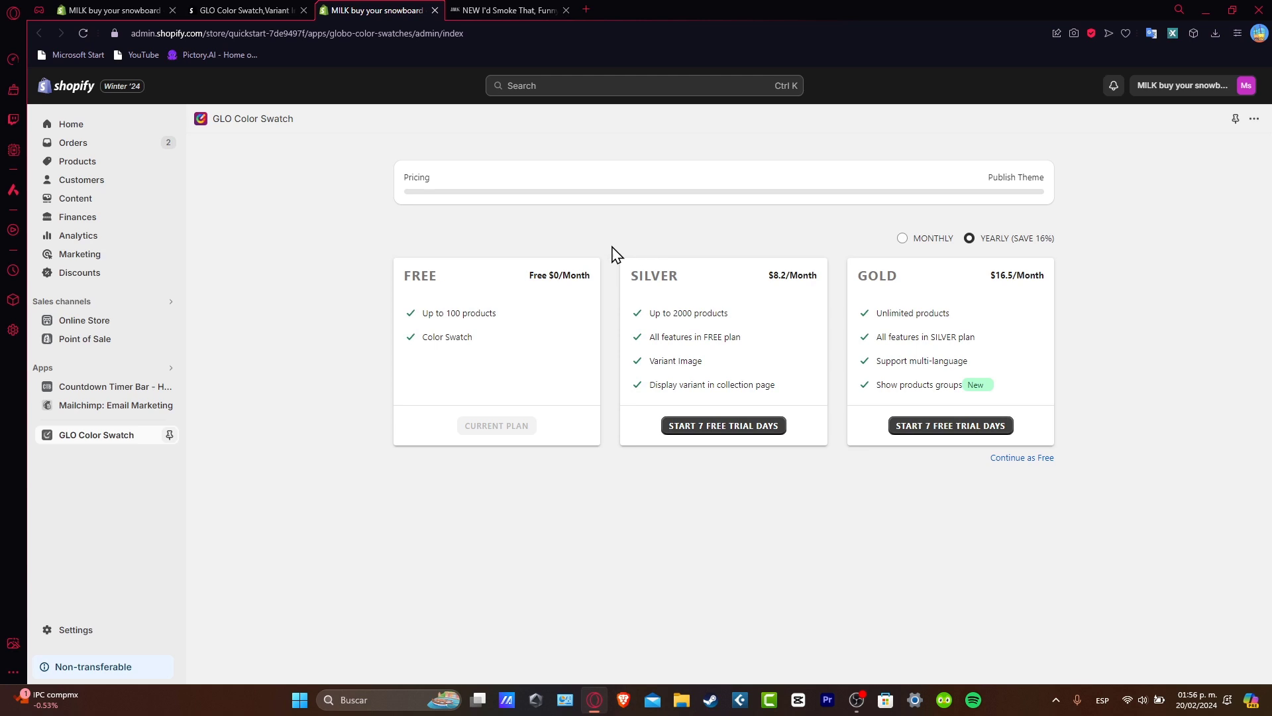
# Review the Free plan's features and continue the GLO Color Swatch setup on that plan
pyautogui.moveTo(524, 311); pyautogui.dragTo(470, 338)
pyautogui.click(494, 374)
pyautogui.click(1021, 458)
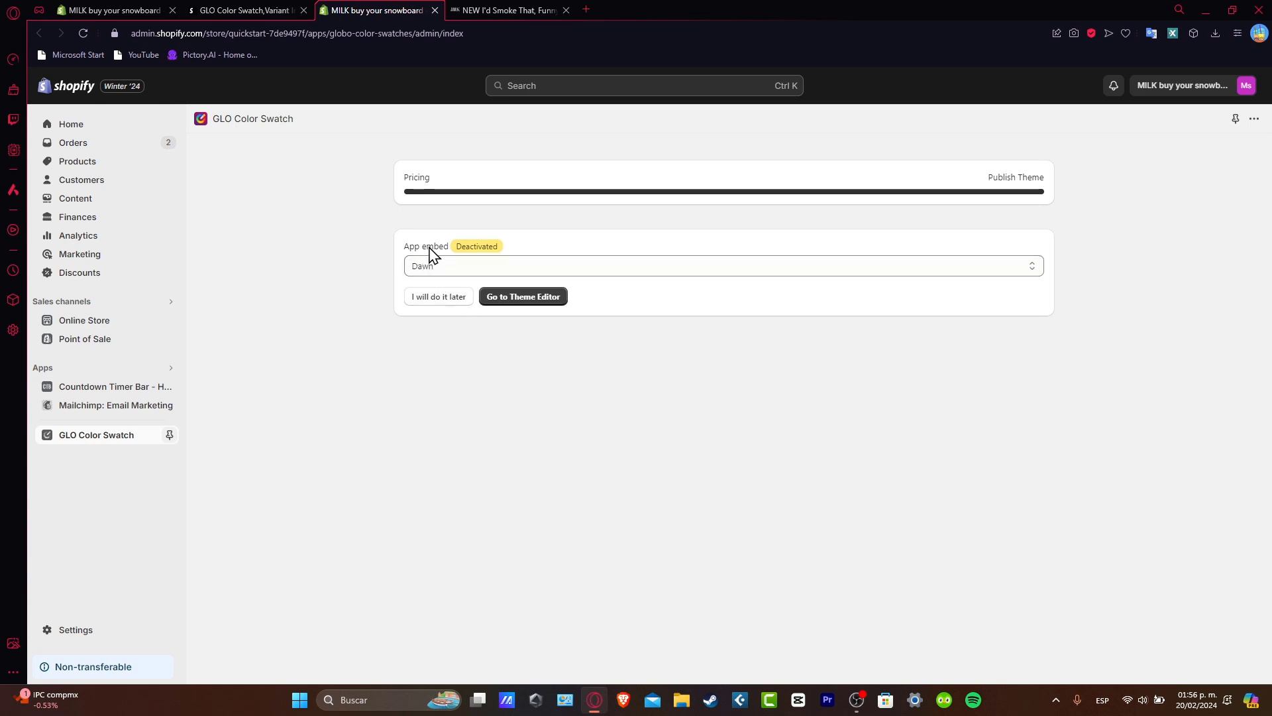
# Choose the Dawn theme for the app embed, activate Globo Color Swatch in its theme editor and save the theme
pyautogui.click(467, 273)
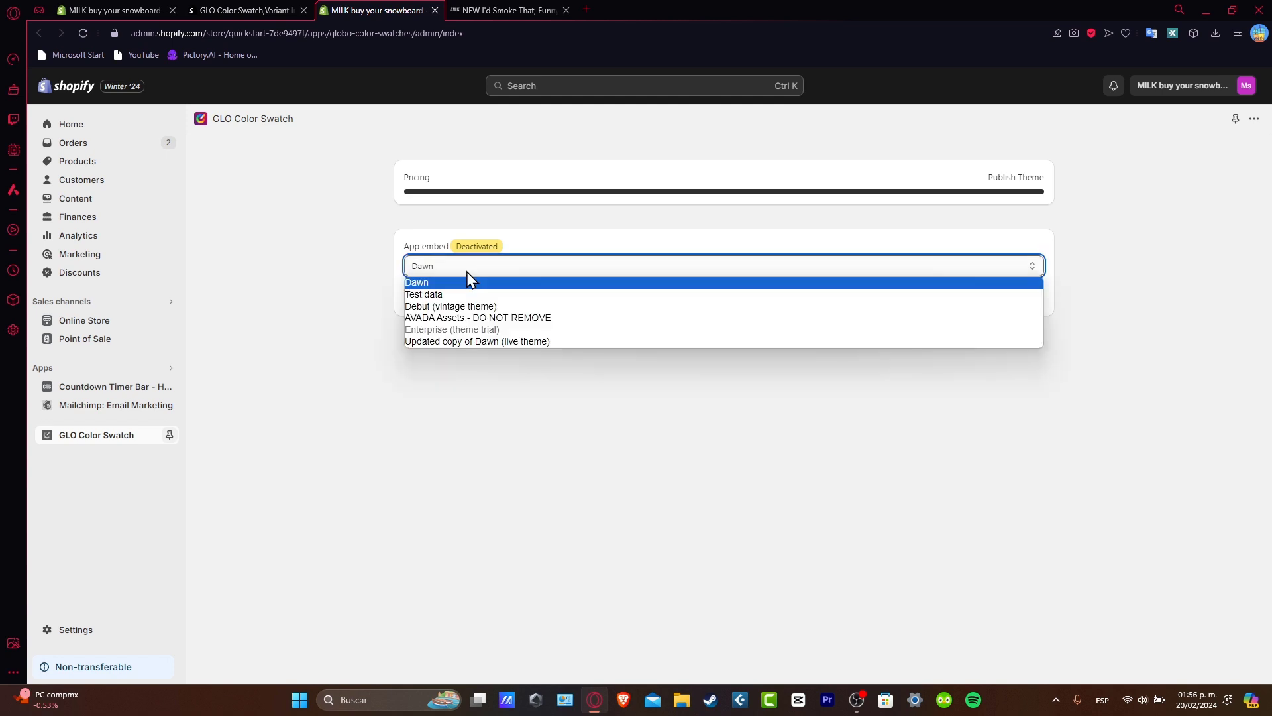
pyautogui.click(469, 281)
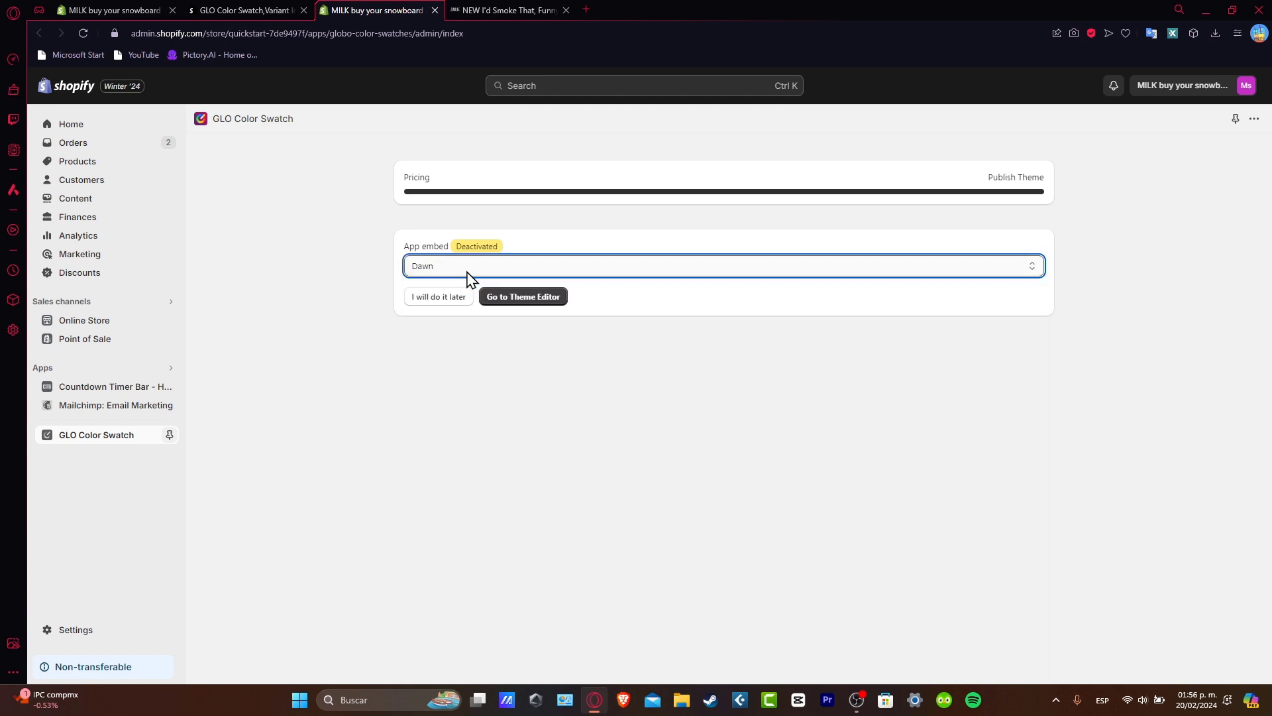
pyautogui.click(528, 298)
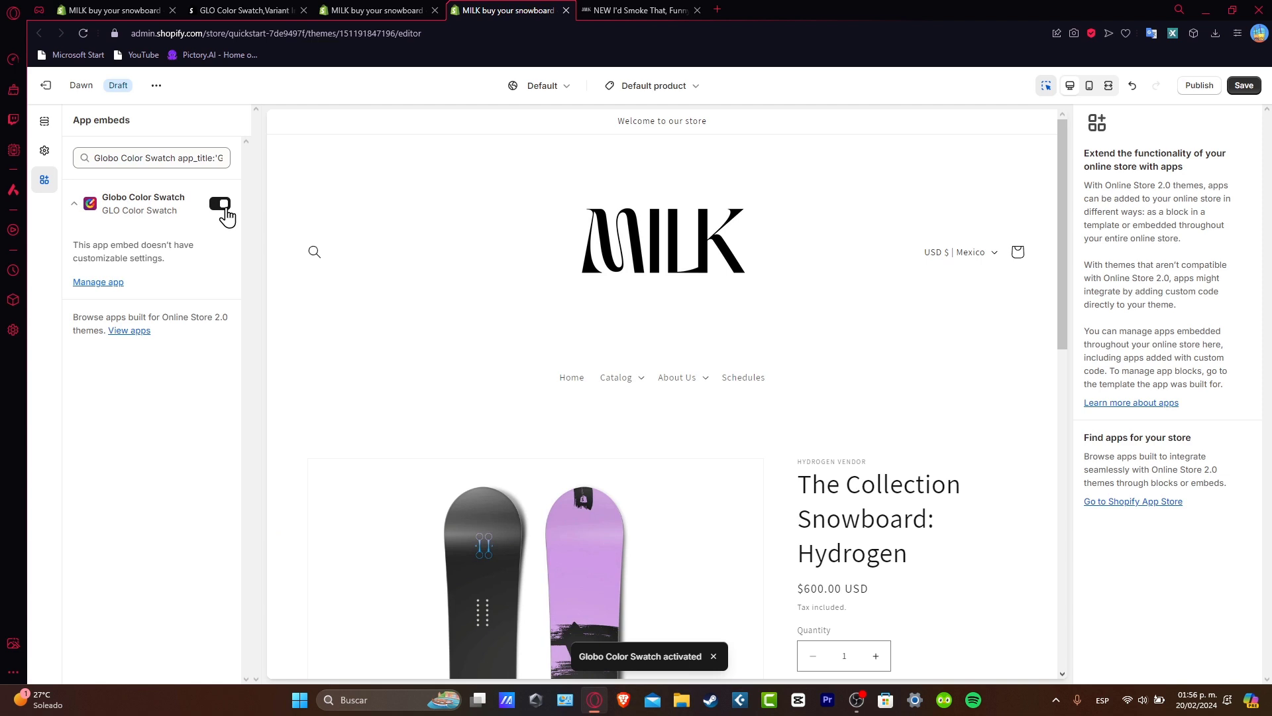
pyautogui.click(1251, 90)
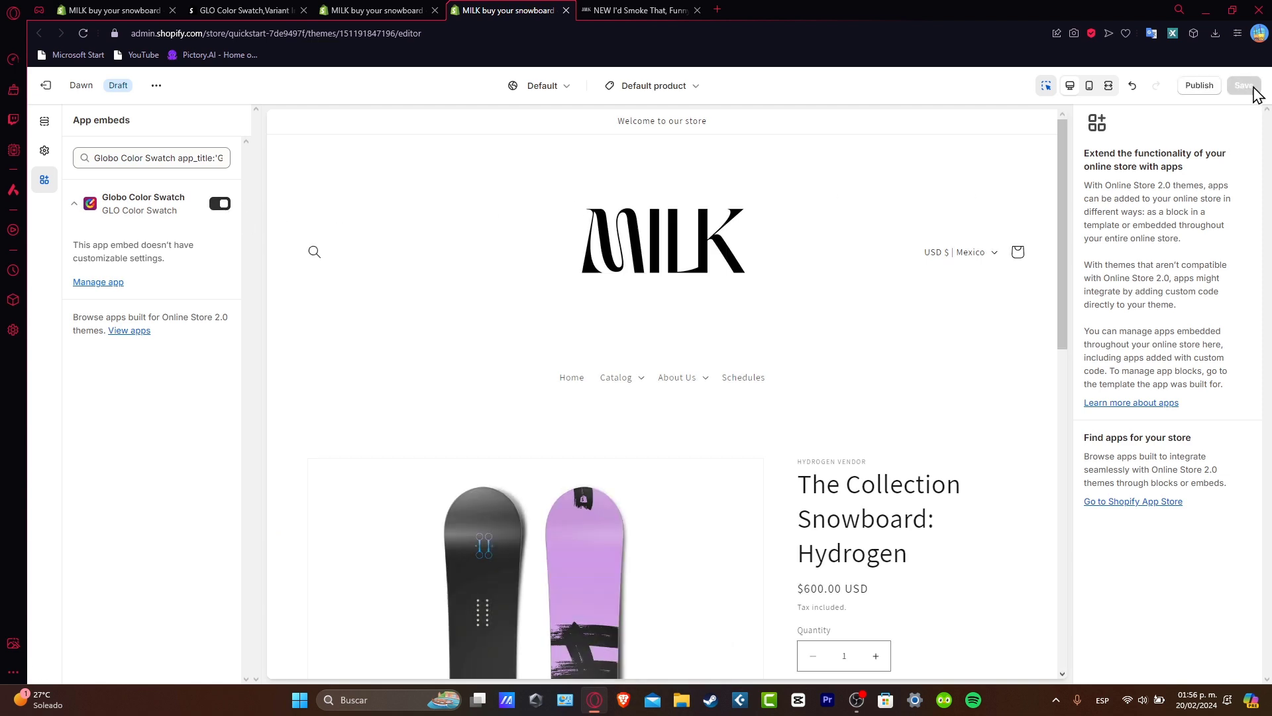
# Return to the GLO Color Swatch options page and close the leftover product and app listing pages
pyautogui.scroll(-3, 1021, 307)
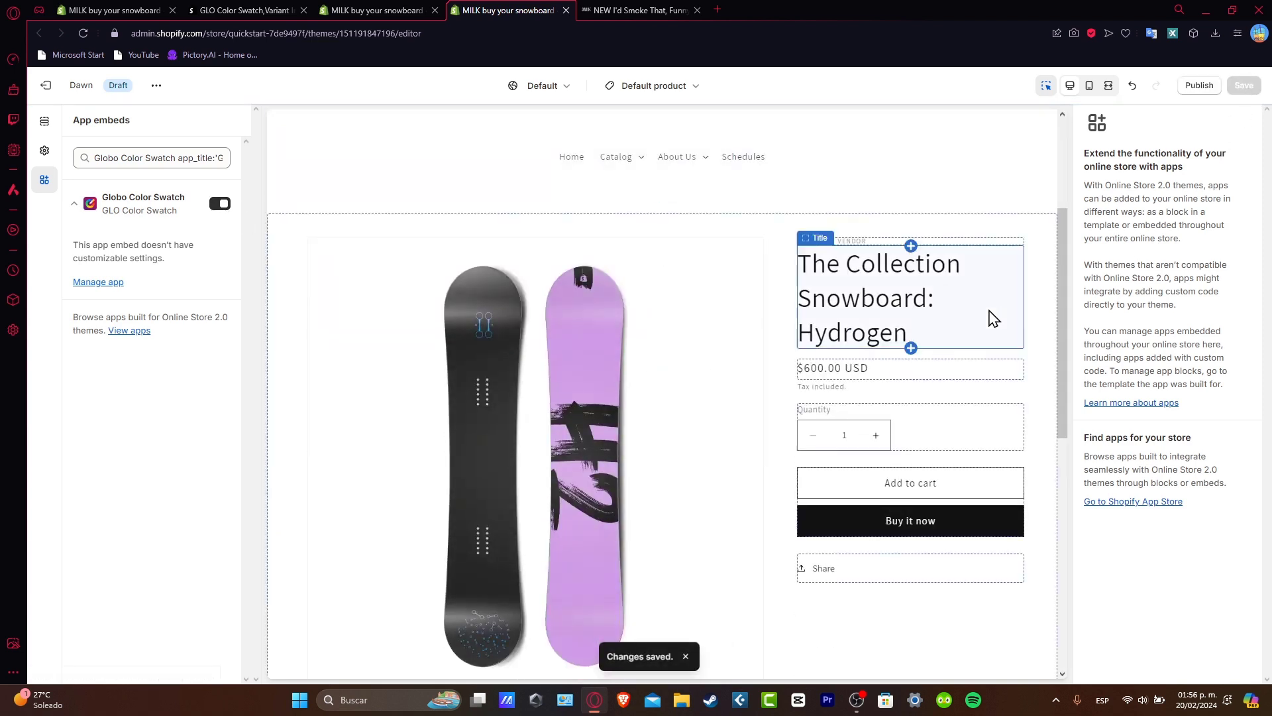
pyautogui.click(376, 10)
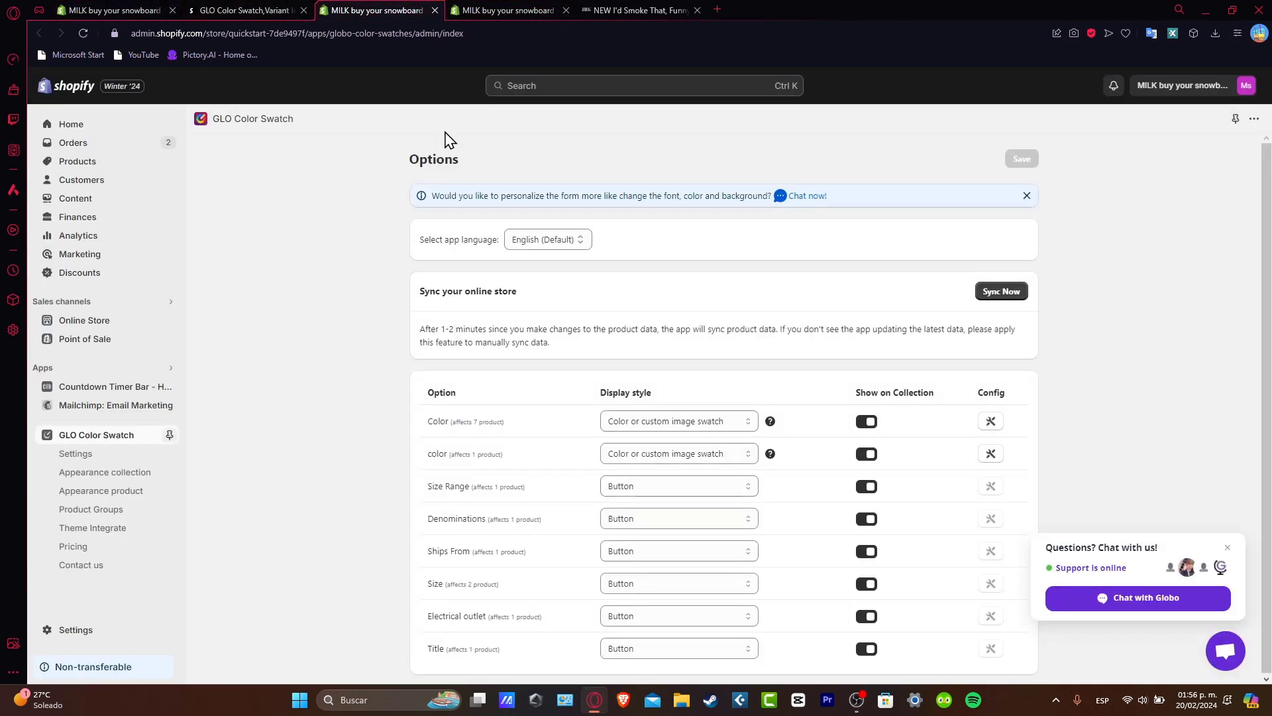
pyautogui.click(172, 10)
pyautogui.click(173, 10)
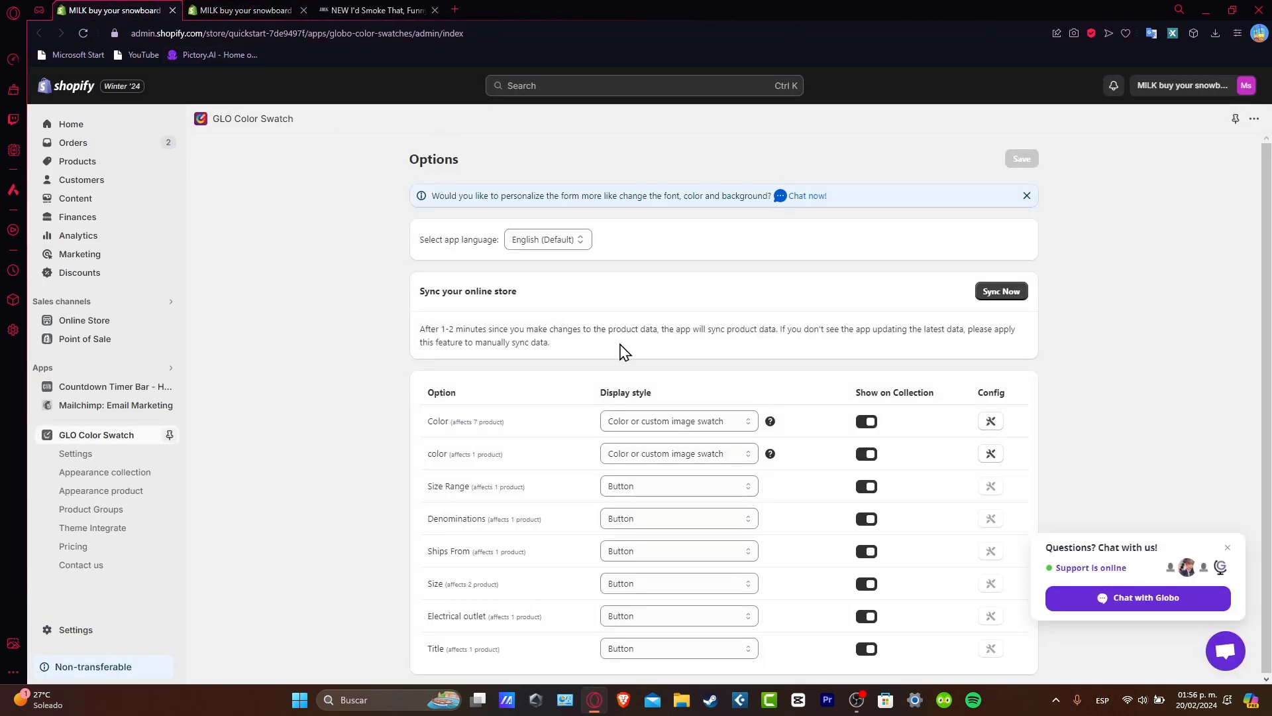
# Select English (Default) as the app language and sync the online store's product data
pyautogui.click(543, 240)
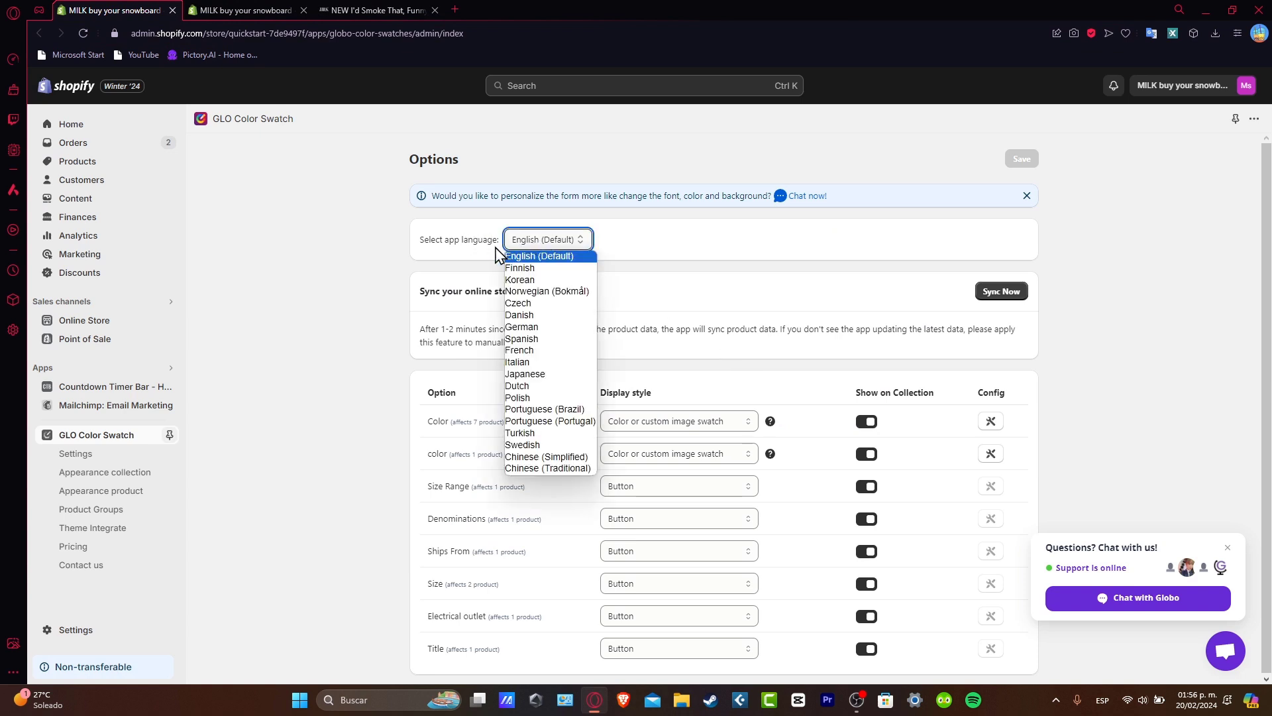
pyautogui.click(576, 256)
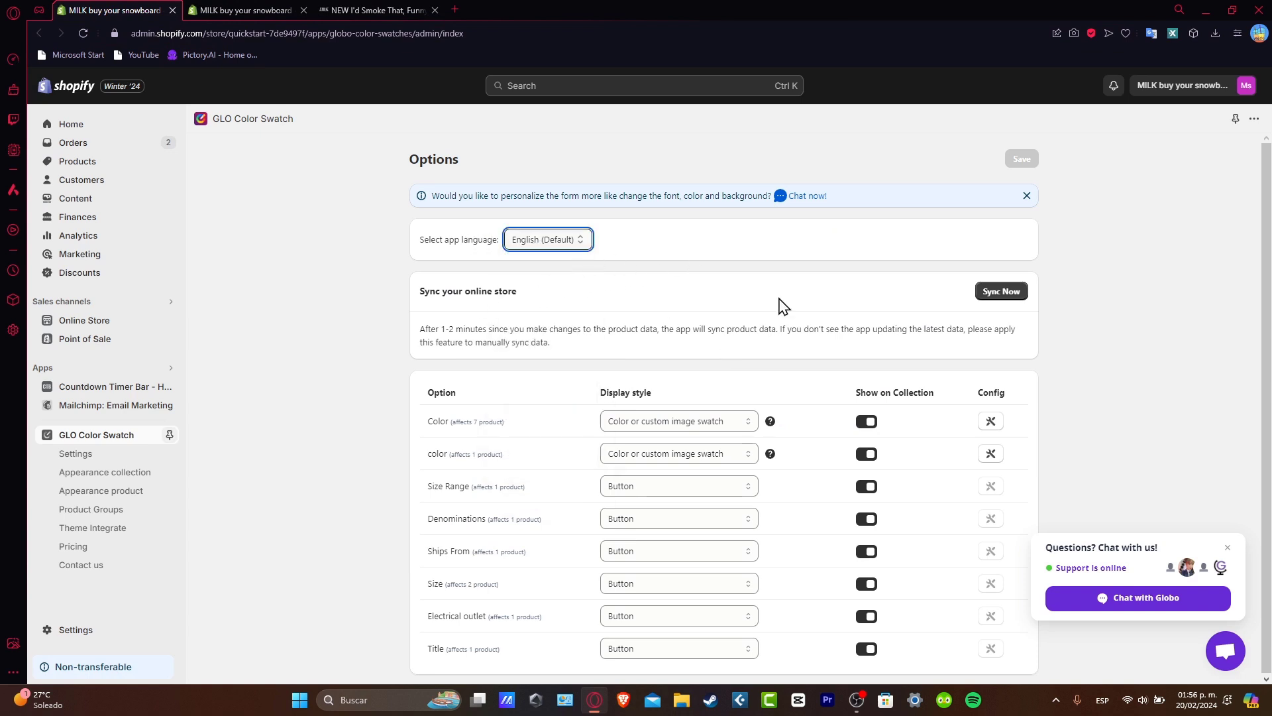
pyautogui.click(999, 298)
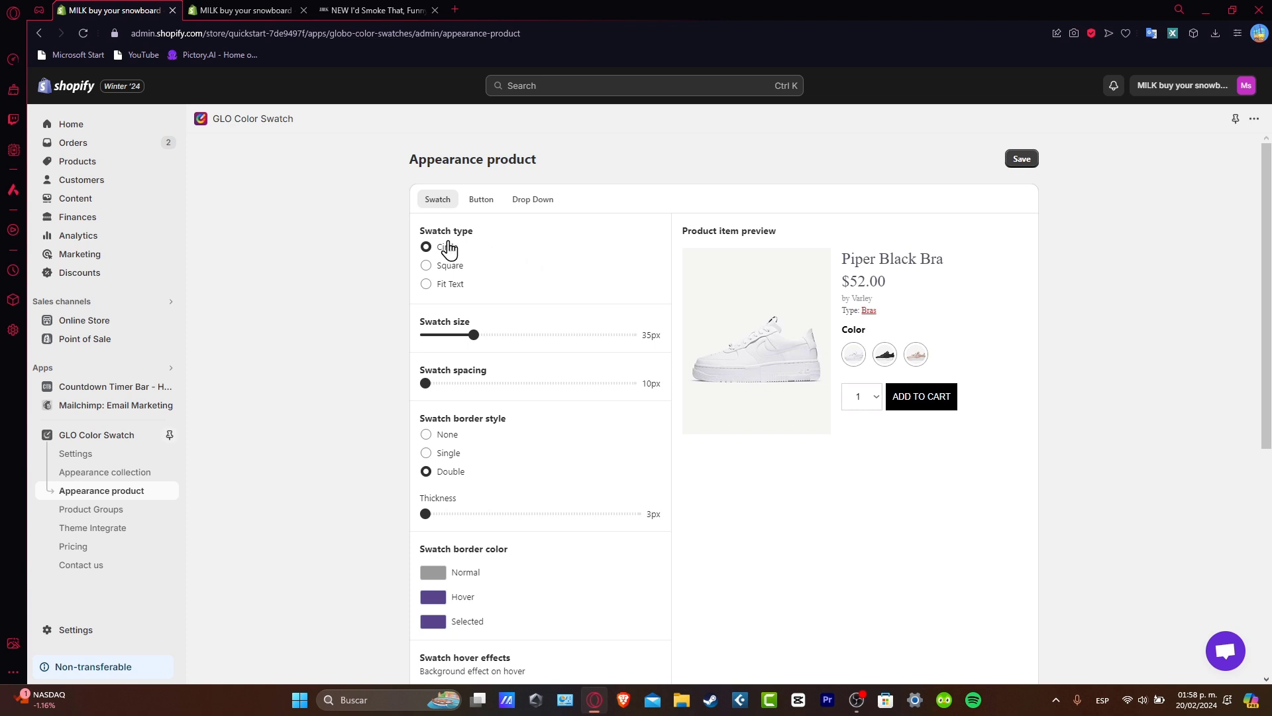
# In the product appearance settings, set the swatch size to 28px, spacing to 13px and border style to Single with 1px thickness
pyautogui.moveTo(476, 332)
pyautogui.mouseDown()
pyautogui.moveTo(517, 333)
pyautogui.moveTo(457, 334)
pyautogui.mouseUp()
pyautogui.moveTo(426, 383)
pyautogui.mouseDown()
pyautogui.moveTo(457, 372)
pyautogui.moveTo(430, 375)
pyautogui.moveTo(441, 379)
pyautogui.mouseUp()
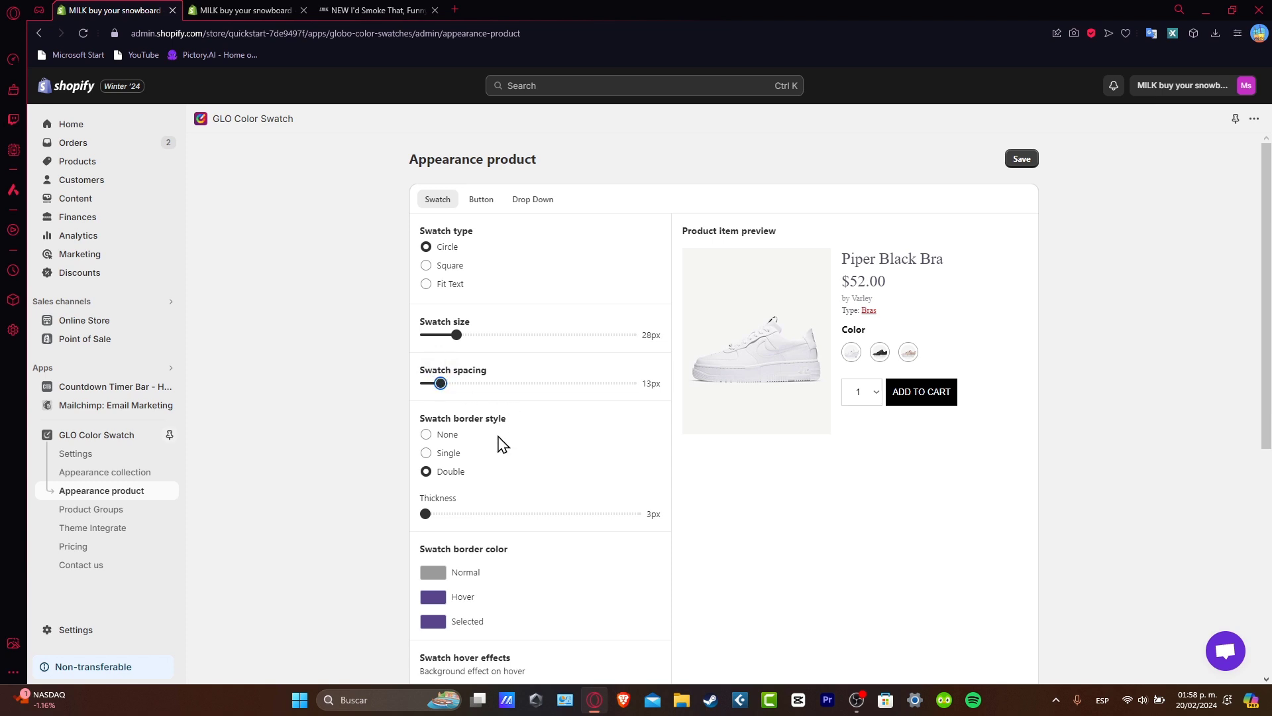
pyautogui.click(450, 456)
pyautogui.click(454, 472)
pyautogui.click(448, 455)
pyautogui.moveTo(473, 514); pyautogui.dragTo(424, 514)
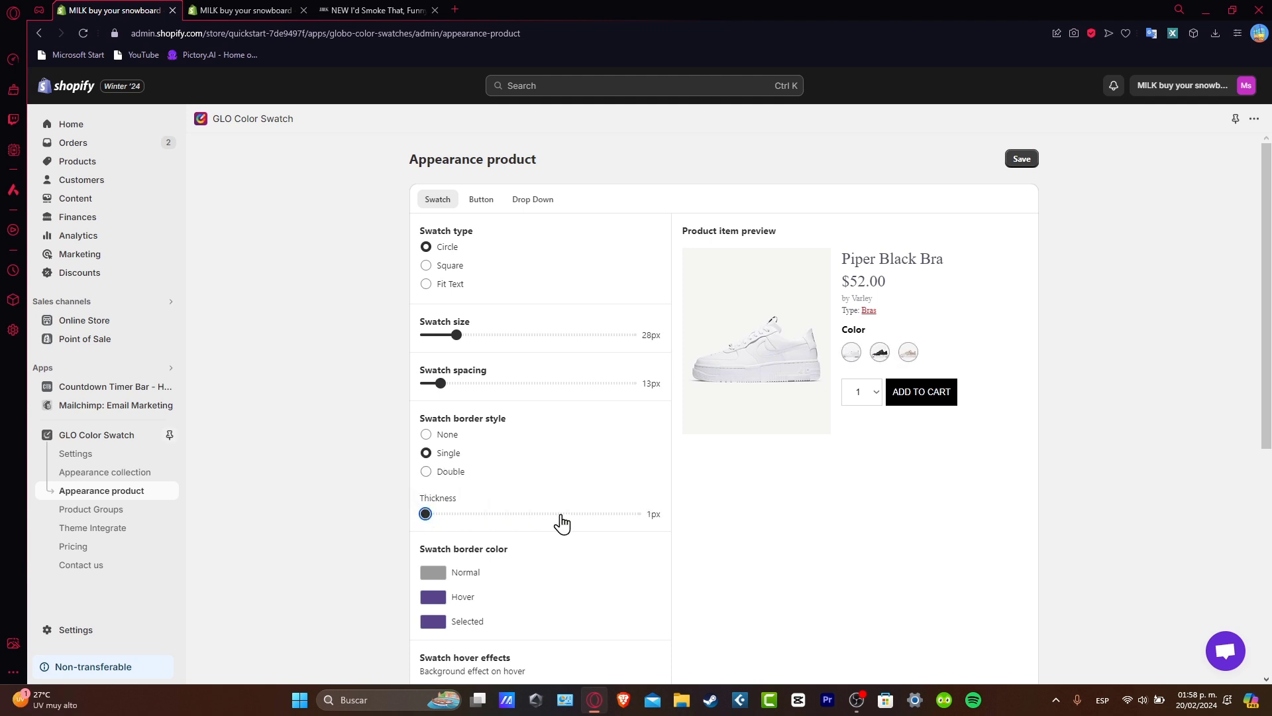
# Try the glow background effect on swatch hover, then restore No effect and review the remaining swatch settings
pyautogui.scroll(-3, 583, 522)
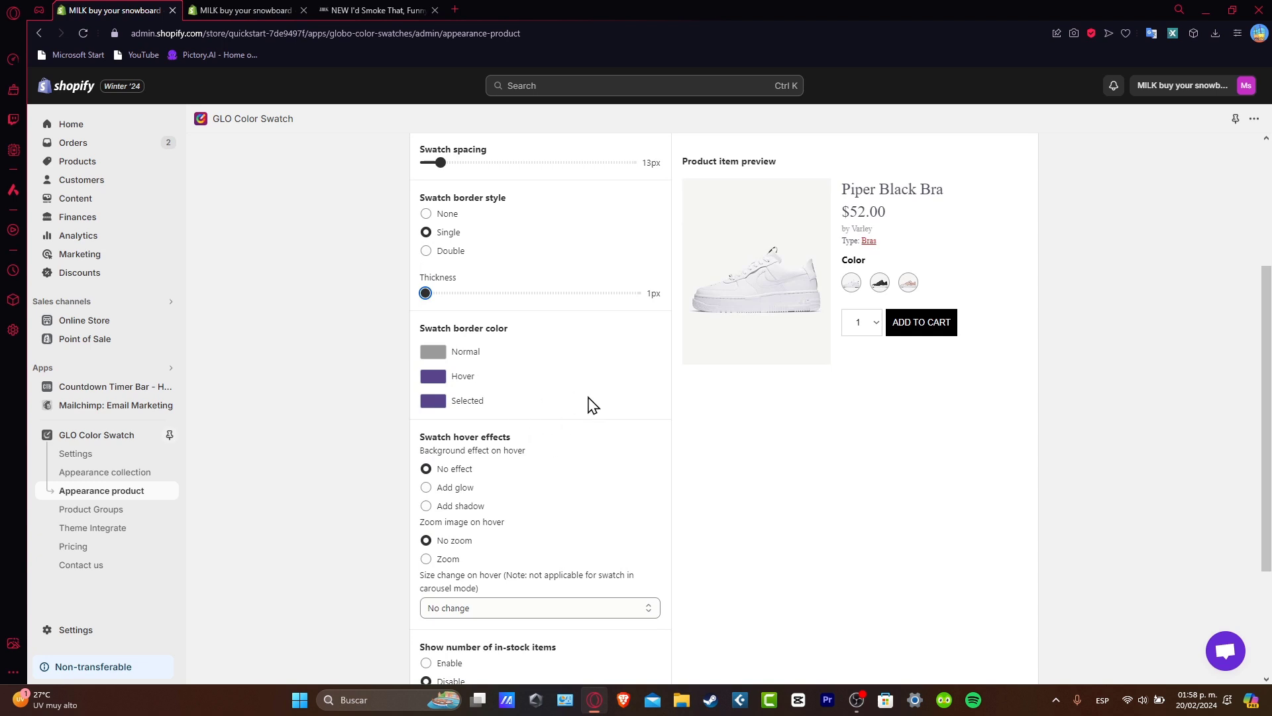
pyautogui.click(426, 489)
pyautogui.click(426, 468)
pyautogui.scroll(-3, 609, 502)
pyautogui.scroll(6, 614, 511)
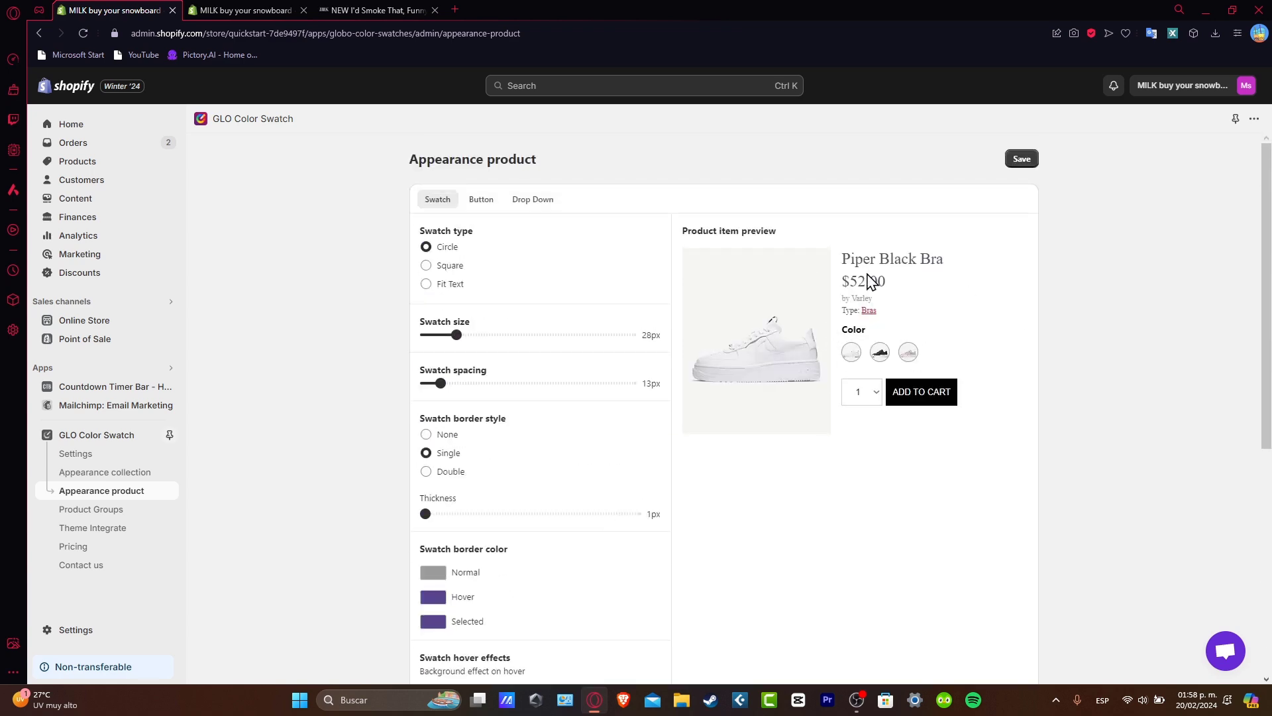
# In the product appearance's button settings, use rounded corners and the small size, and choose Add glow as the hover effect
pyautogui.click(483, 200)
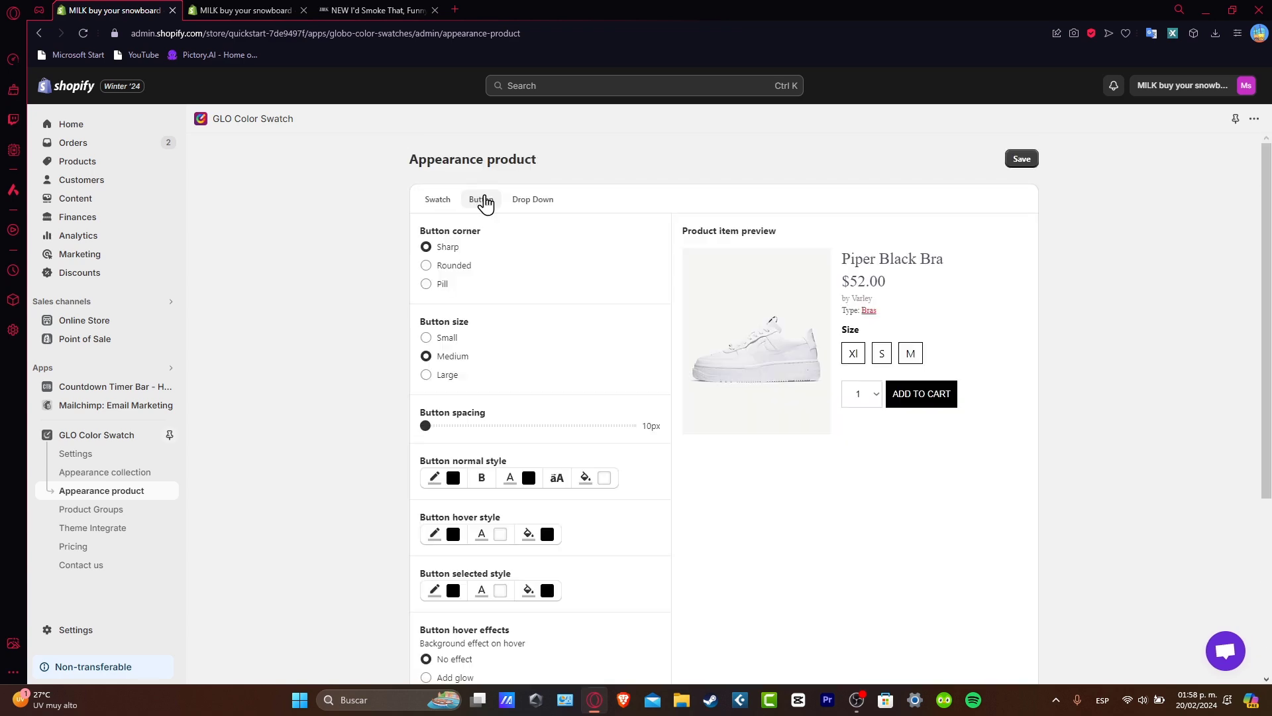
pyautogui.click(428, 266)
pyautogui.click(427, 285)
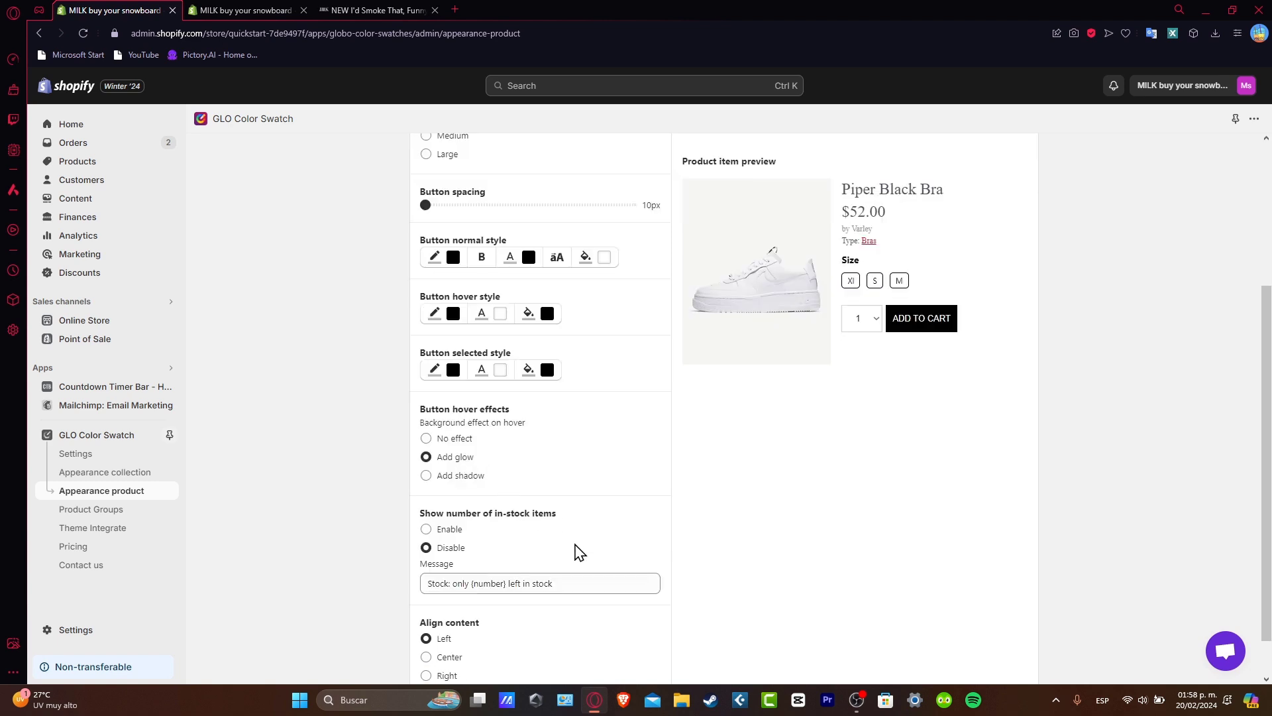
pyautogui.scroll(-1, 577, 550)
# In the product appearance's drop-down settings, enable showing the number of in-stock items
pyautogui.scroll(5, 577, 430)
pyautogui.click(552, 200)
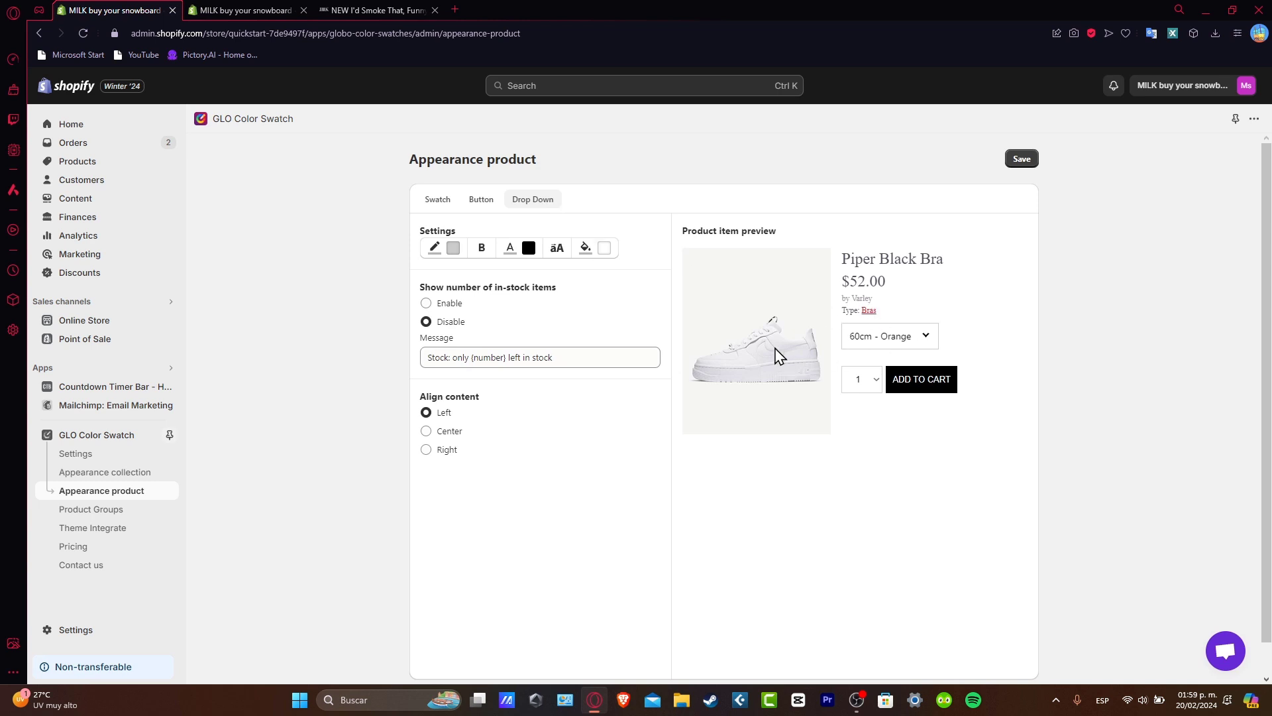
pyautogui.click(450, 310)
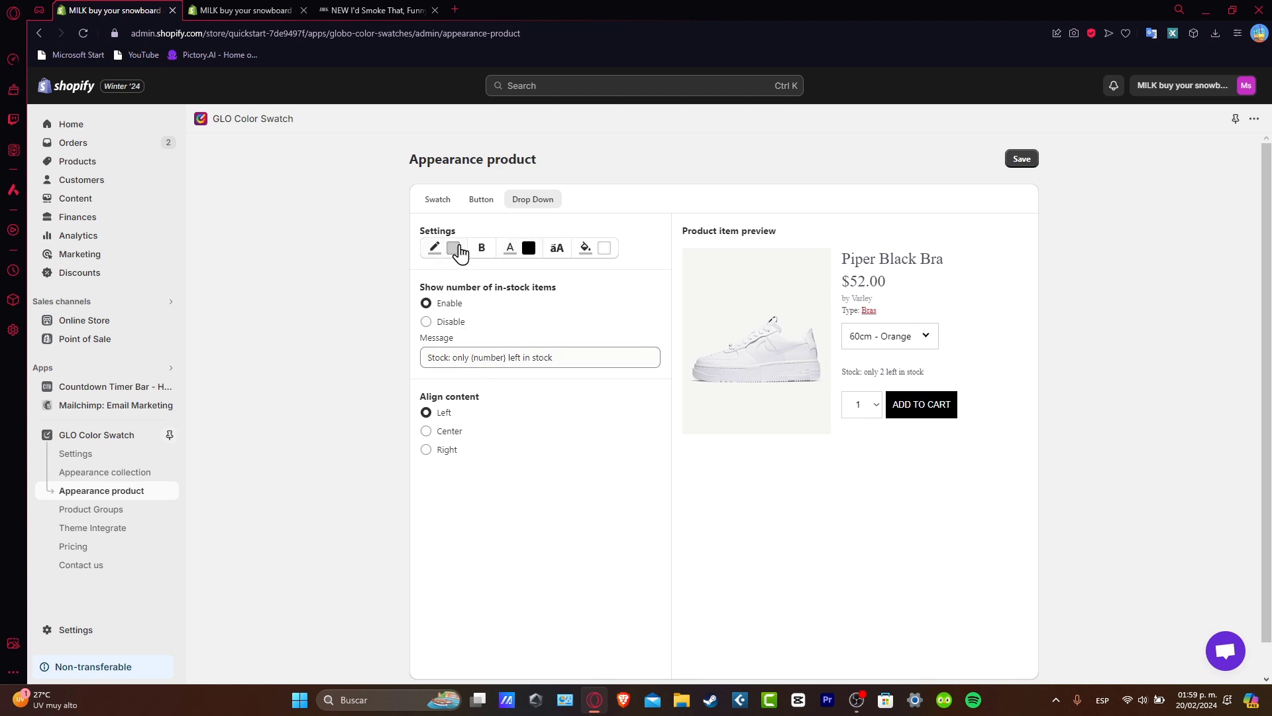
# Review the swatch type, size, border, hover and alignment settings for the collection appearance
pyautogui.click(135, 477)
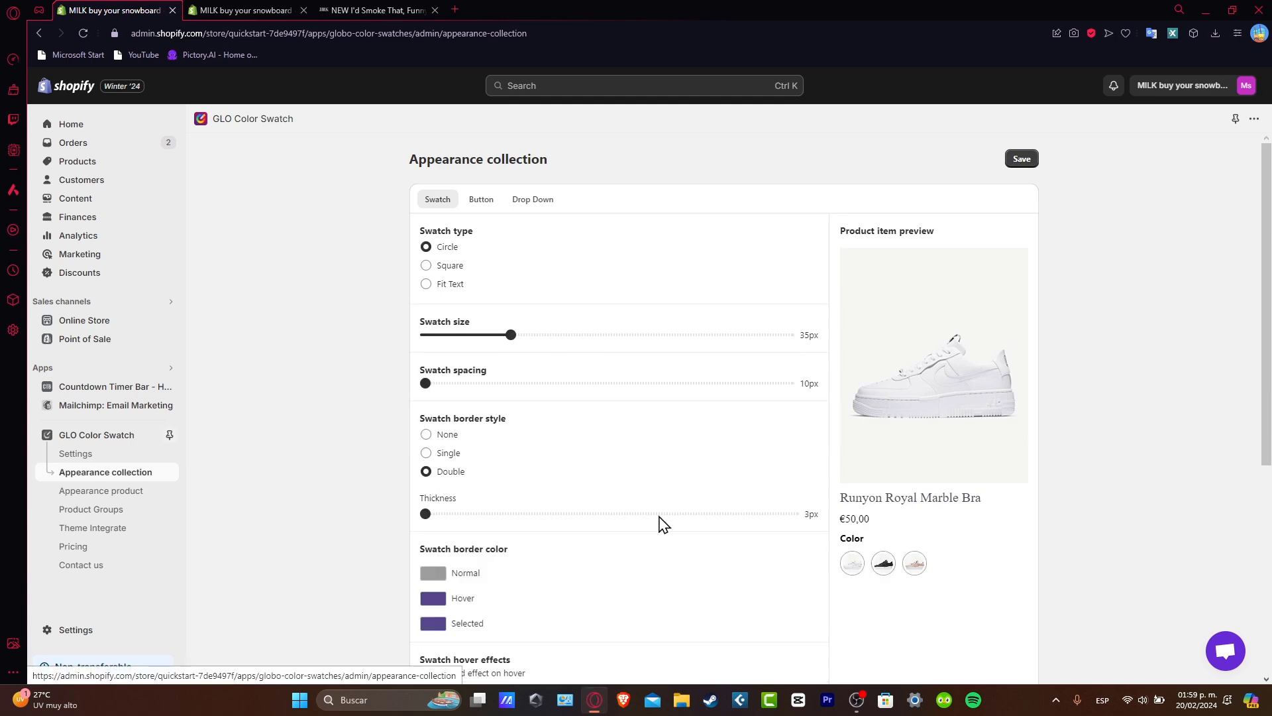
pyautogui.scroll(-5, 555, 500)
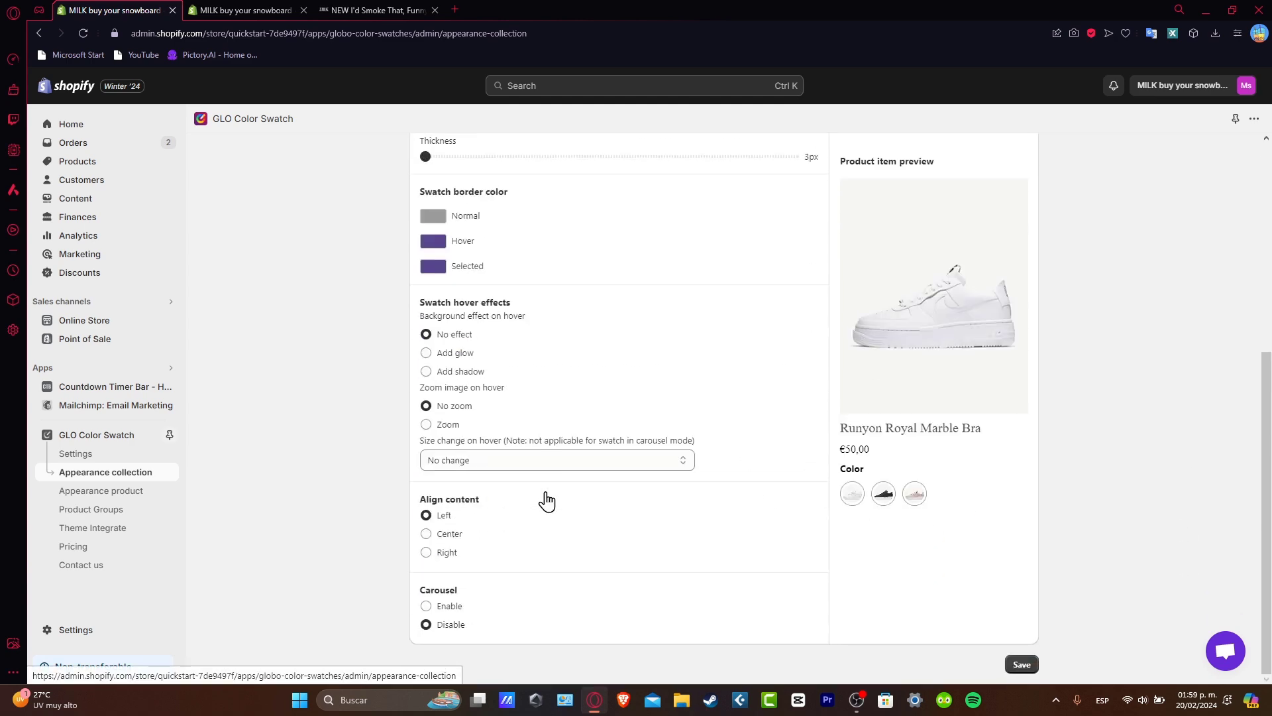
pyautogui.scroll(5, 546, 501)
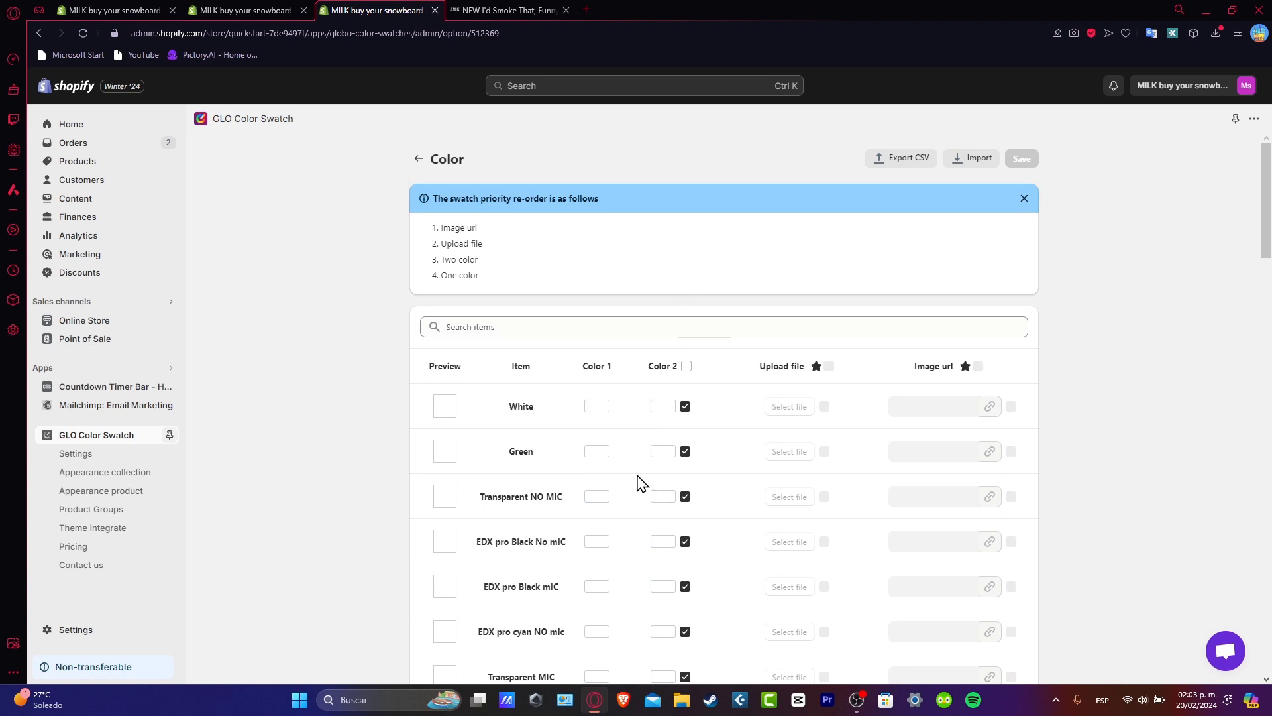
# Go back to the options list and open the configuration of the Color option that affects 7 products
pyautogui.click(417, 160)
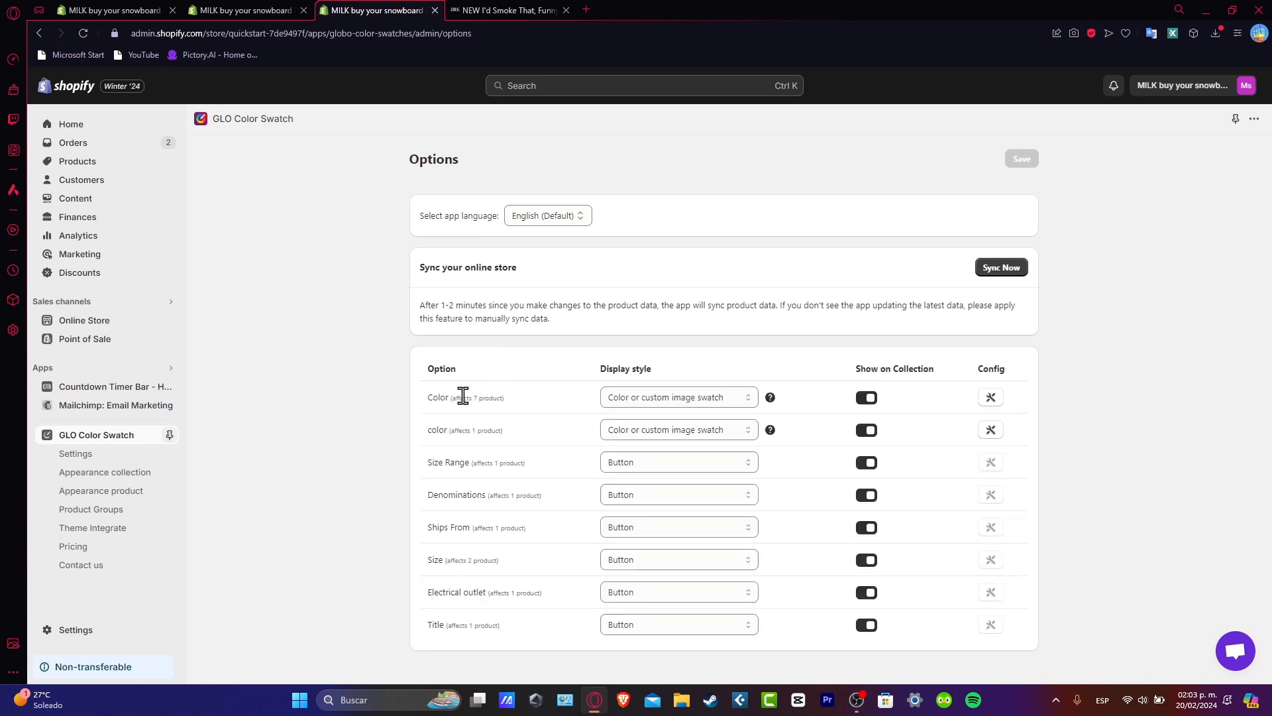
pyautogui.moveTo(456, 411); pyautogui.dragTo(517, 406)
pyautogui.click(514, 405)
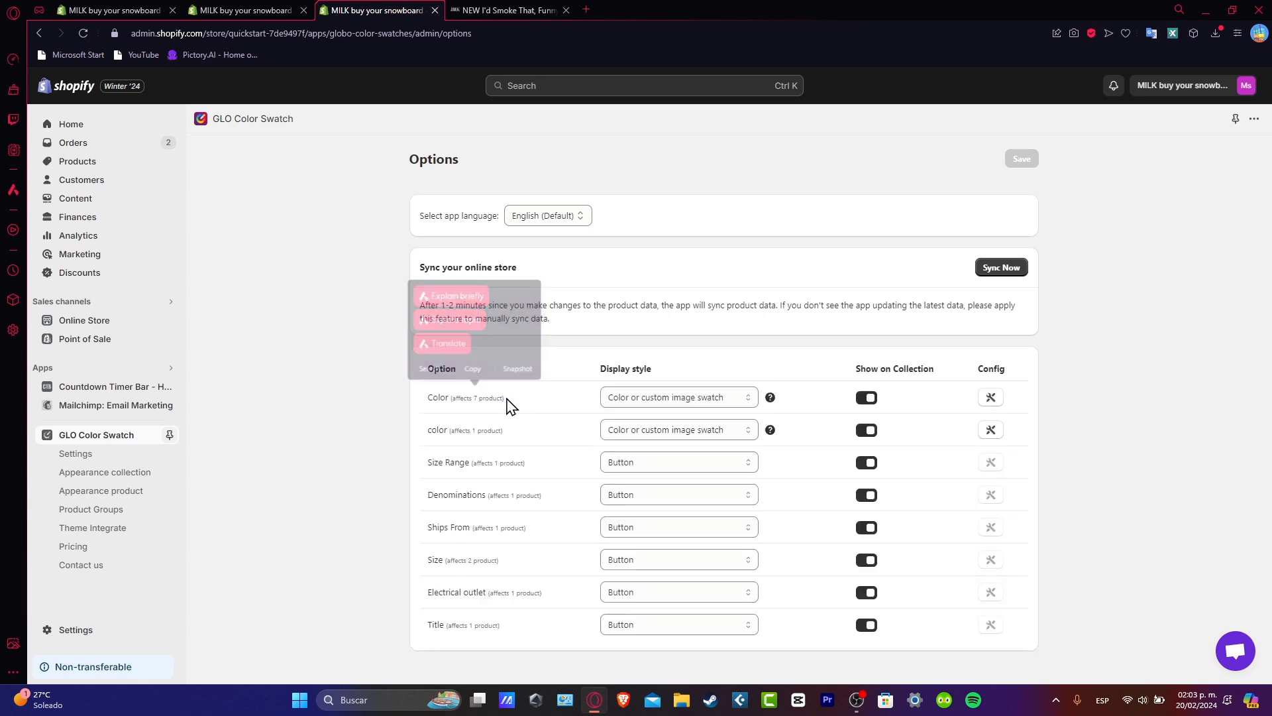
pyautogui.click(990, 400)
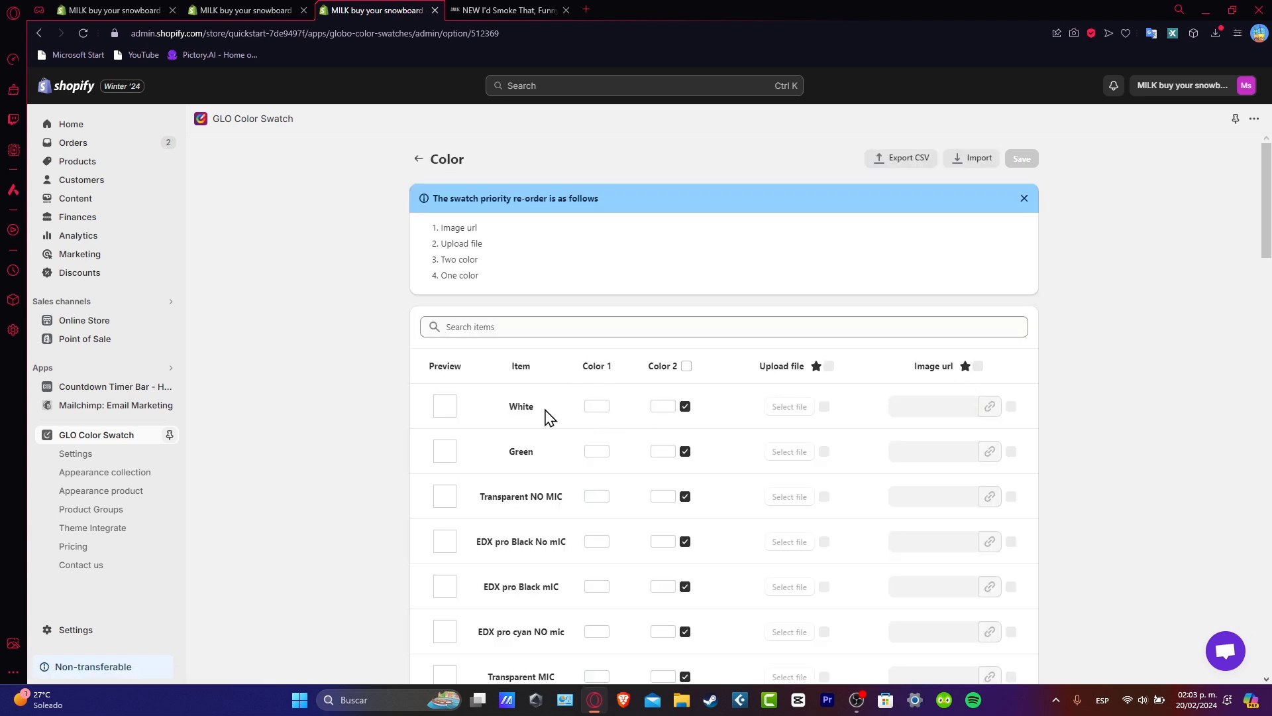
# Set Color 1 of the Green item to a medium green
pyautogui.click(596, 451)
pyautogui.click(625, 570)
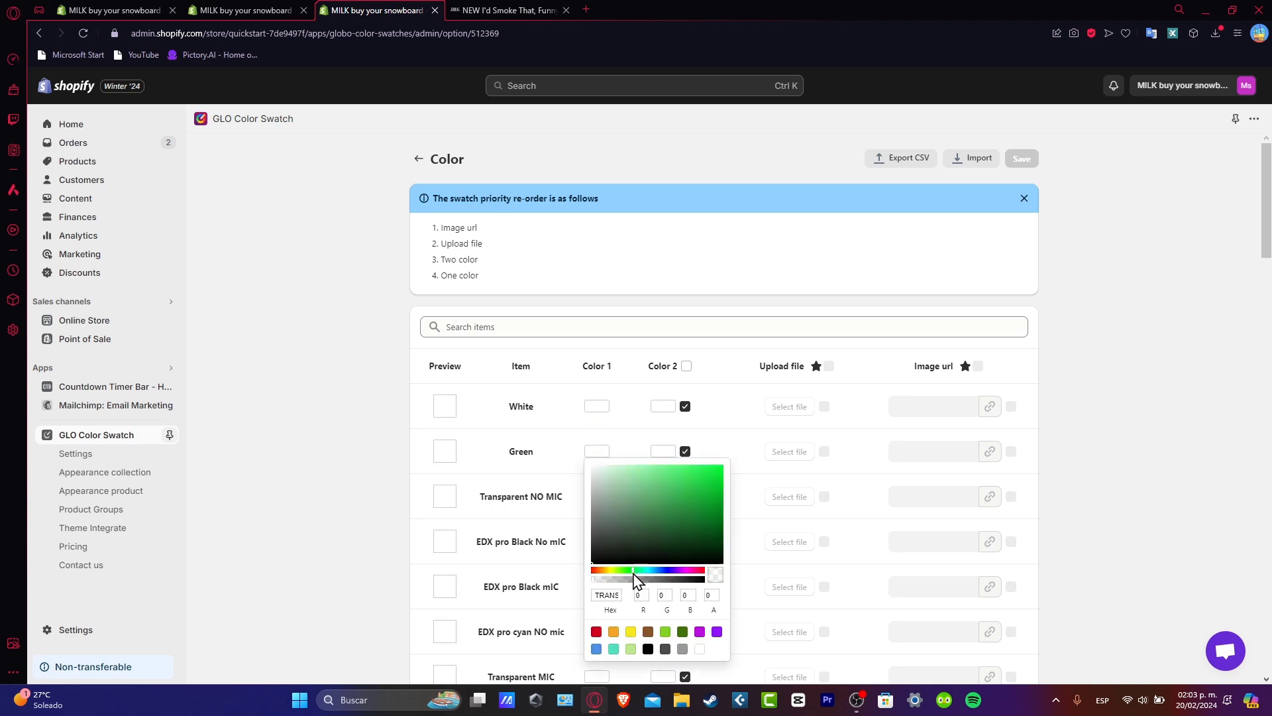
pyautogui.click(694, 493)
pyautogui.click(626, 445)
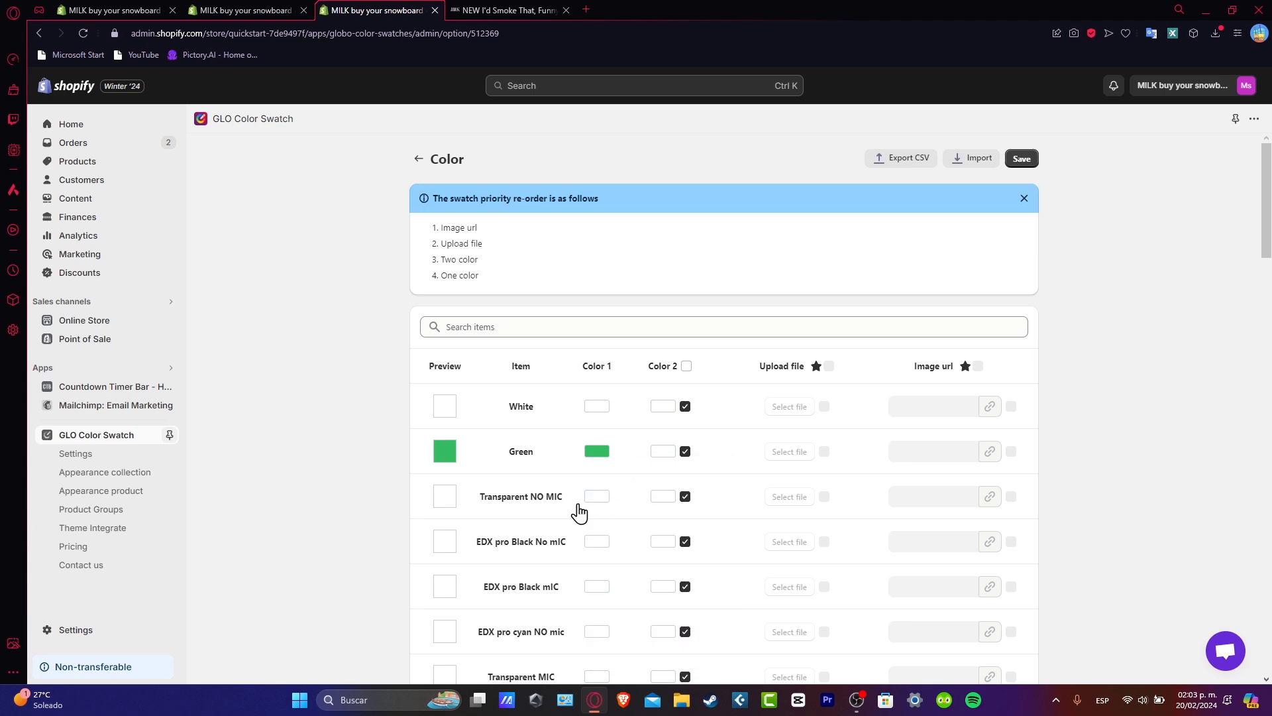
# Continue assigning matching Color 1 values to the named color items, giving the Blue item a deep blue
pyautogui.click(599, 501)
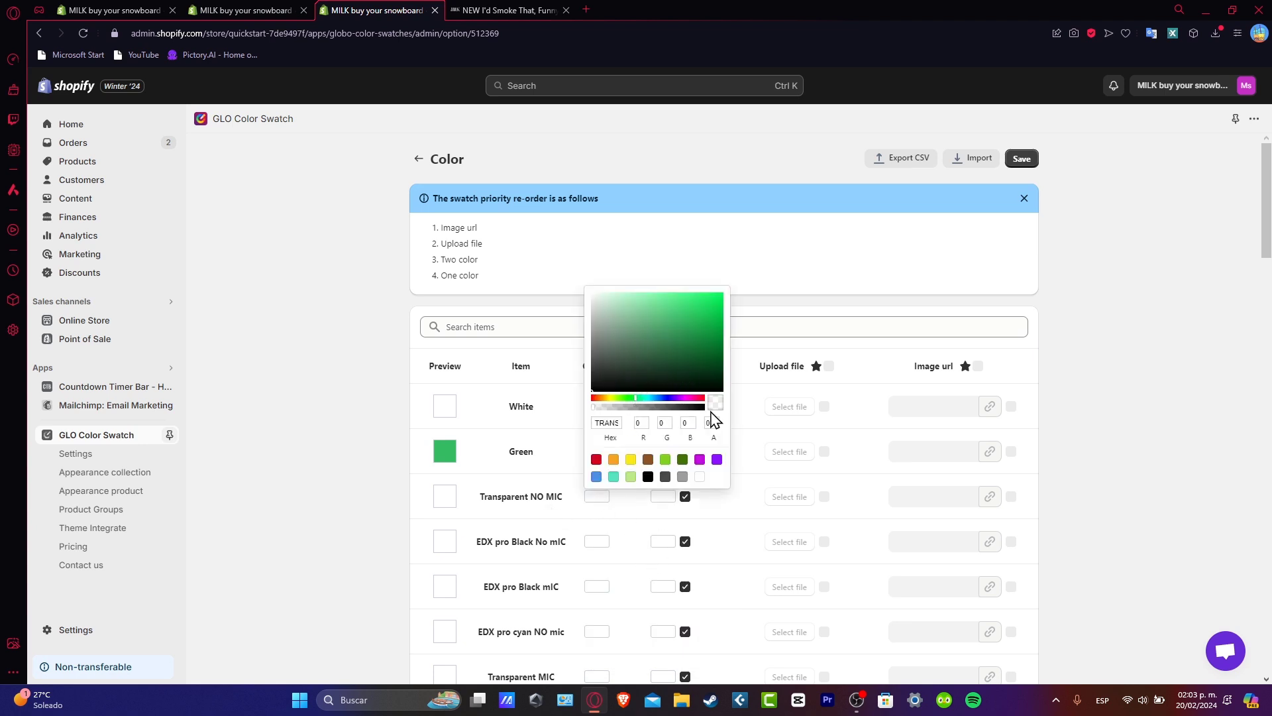
pyautogui.click(602, 545)
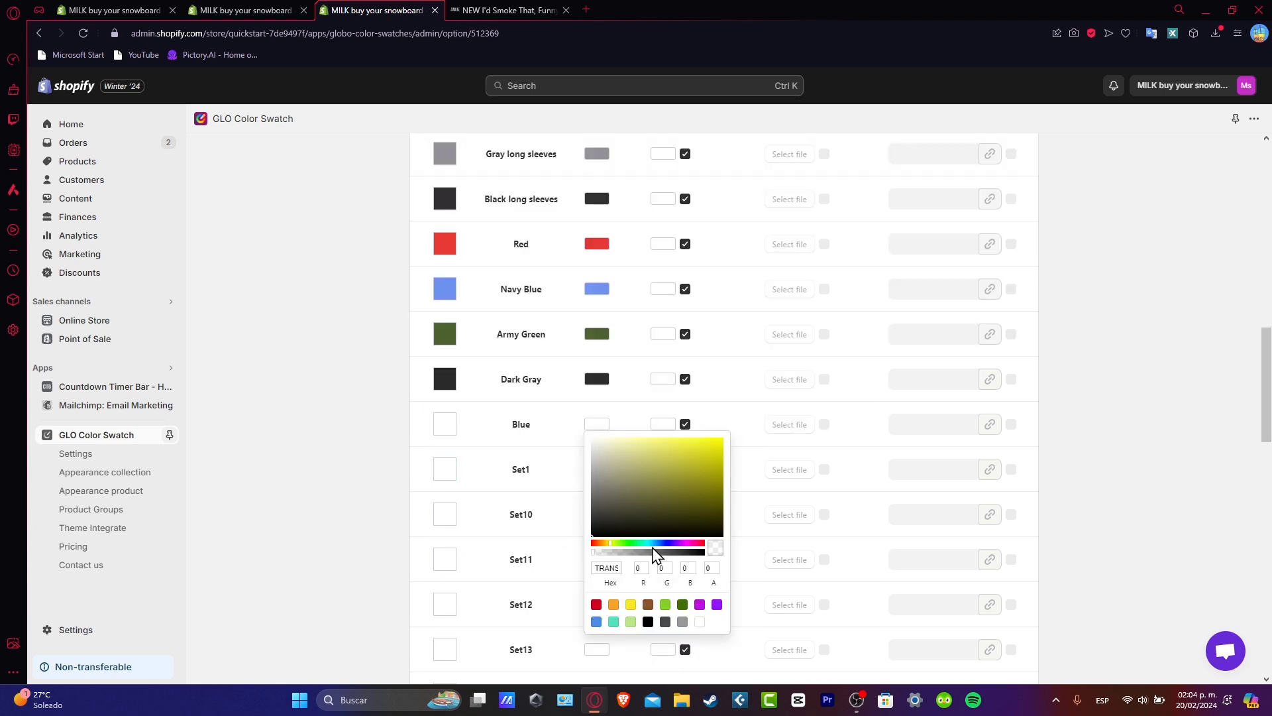
pyautogui.moveTo(654, 543); pyautogui.dragTo(671, 542)
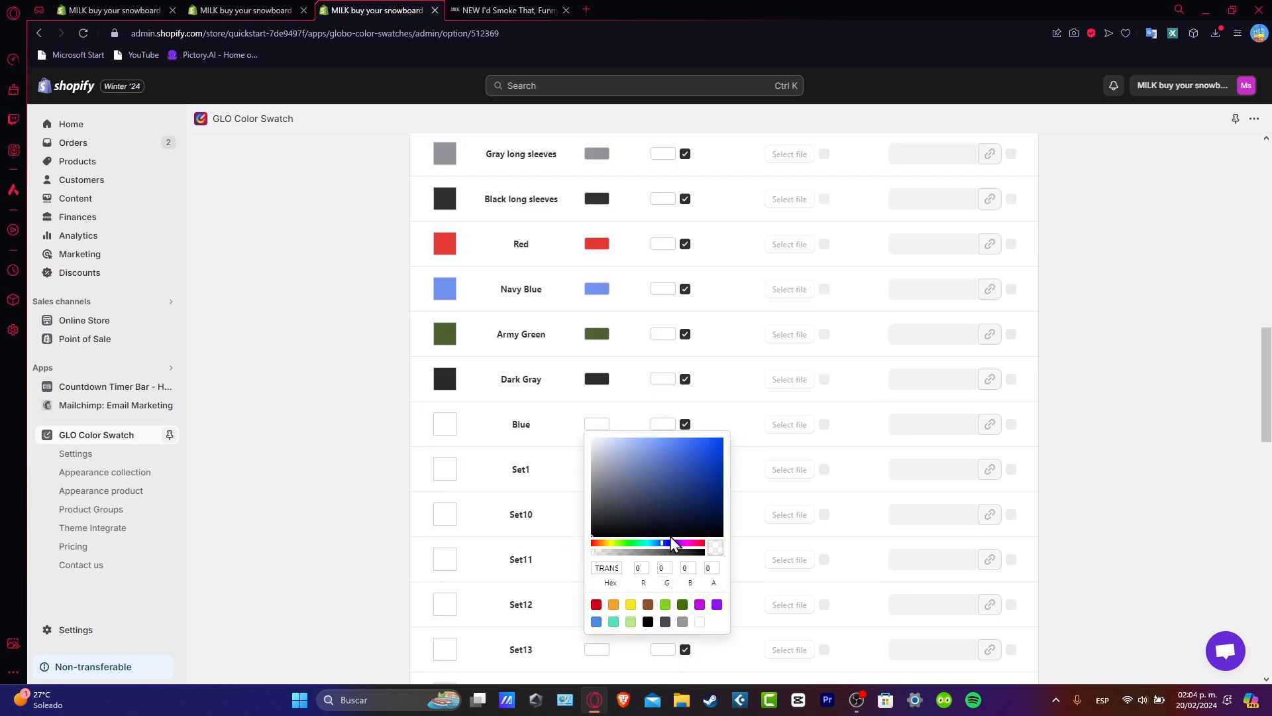
pyautogui.click(687, 448)
pyautogui.moveTo(691, 443); pyautogui.dragTo(688, 461)
pyautogui.click(574, 483)
# Check the item list for remaining uncolored entries and save the Color option's swatches
pyautogui.scroll(-12, 616, 483)
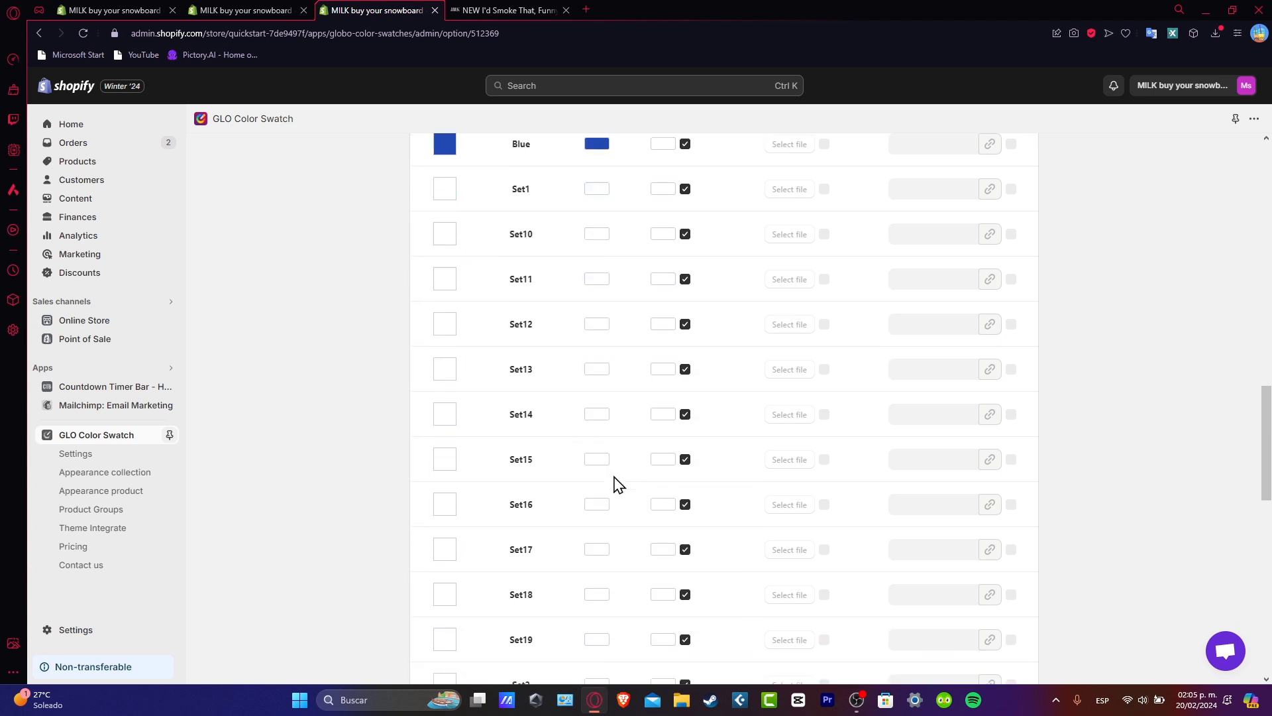
pyautogui.scroll(14, 615, 485)
pyautogui.scroll(-3, 614, 483)
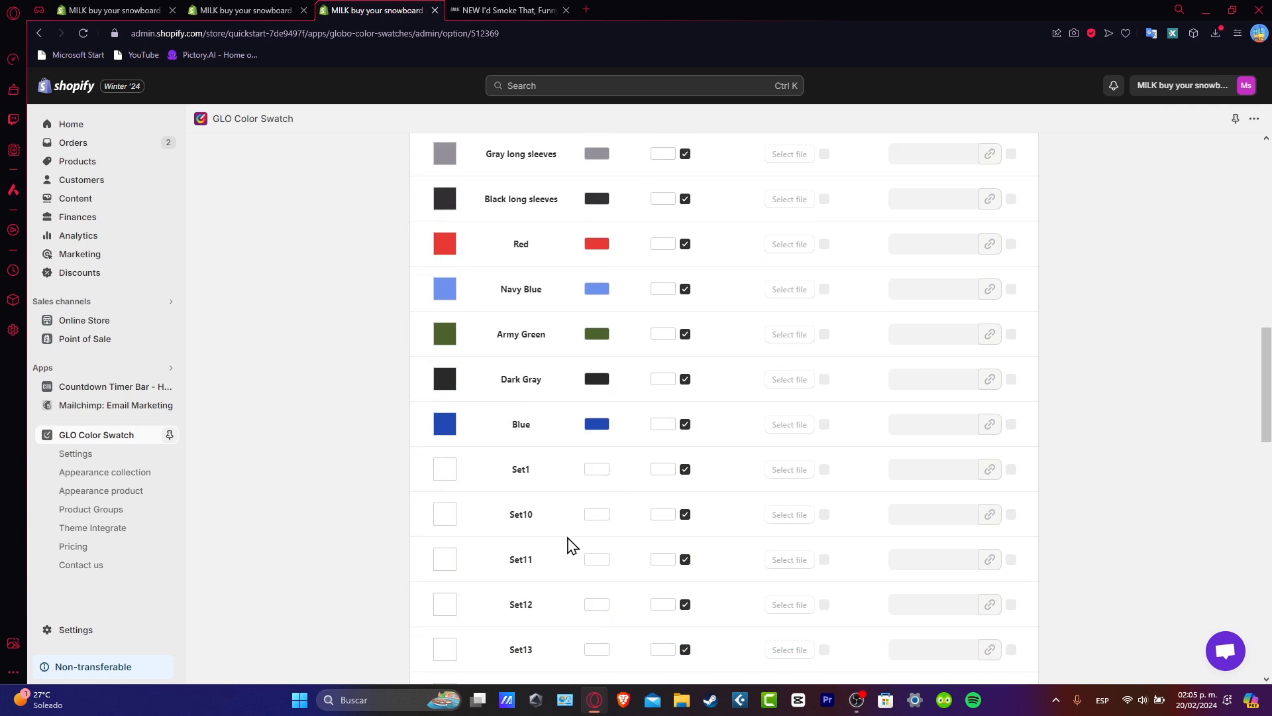
pyautogui.scroll(-15, 661, 533)
pyautogui.scroll(20, 661, 534)
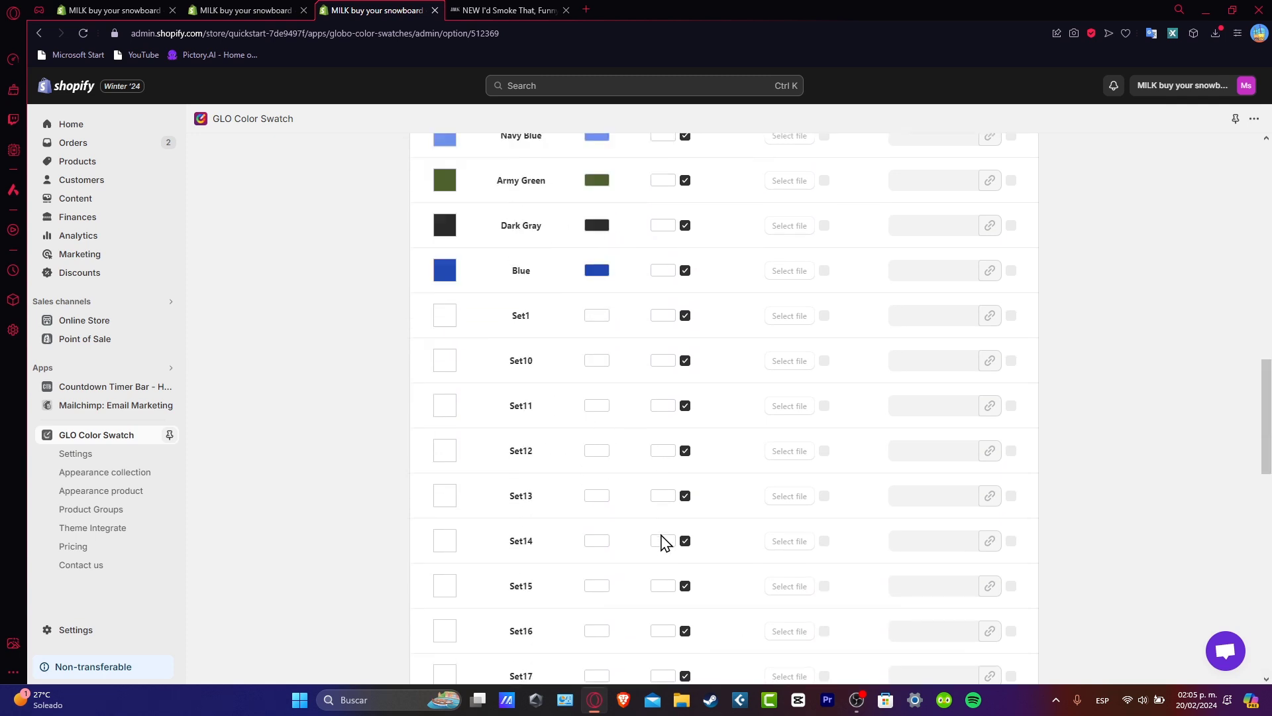
pyautogui.click(1023, 163)
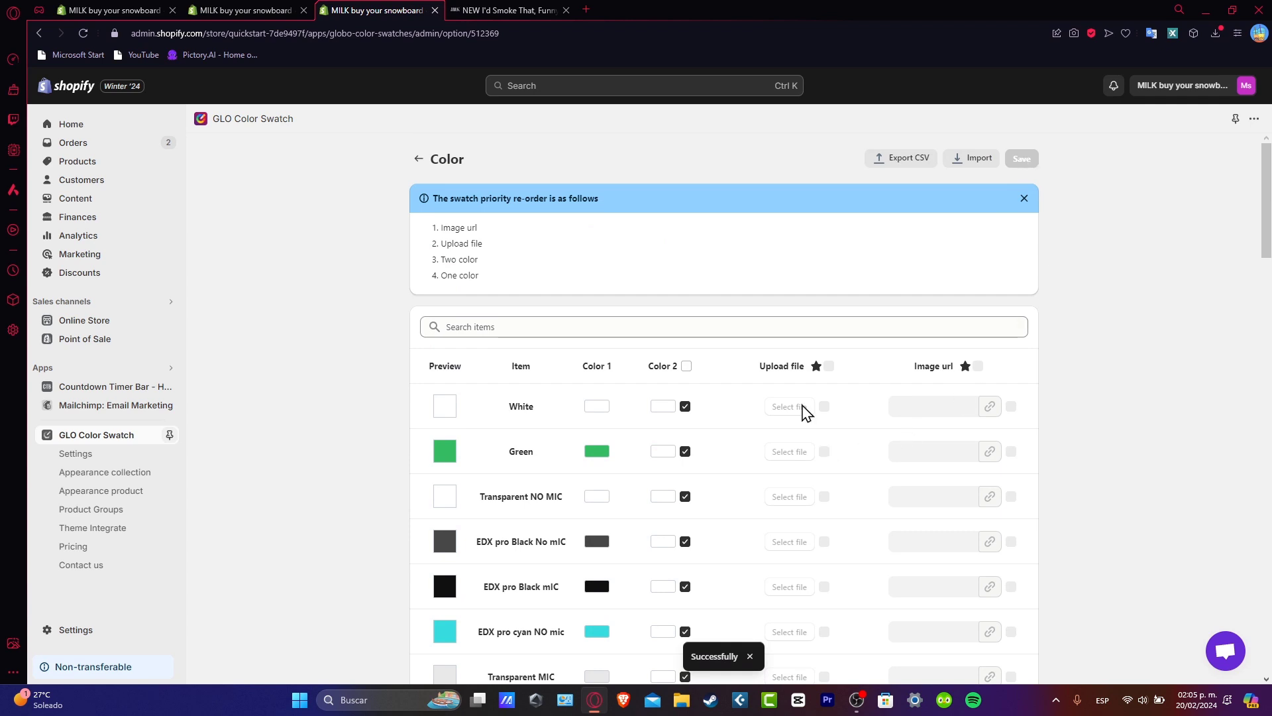
# Switch to the T-shirt product's store preview and reload the page
pyautogui.click(530, 10)
pyautogui.click(83, 34)
pyautogui.scroll(-3, 781, 420)
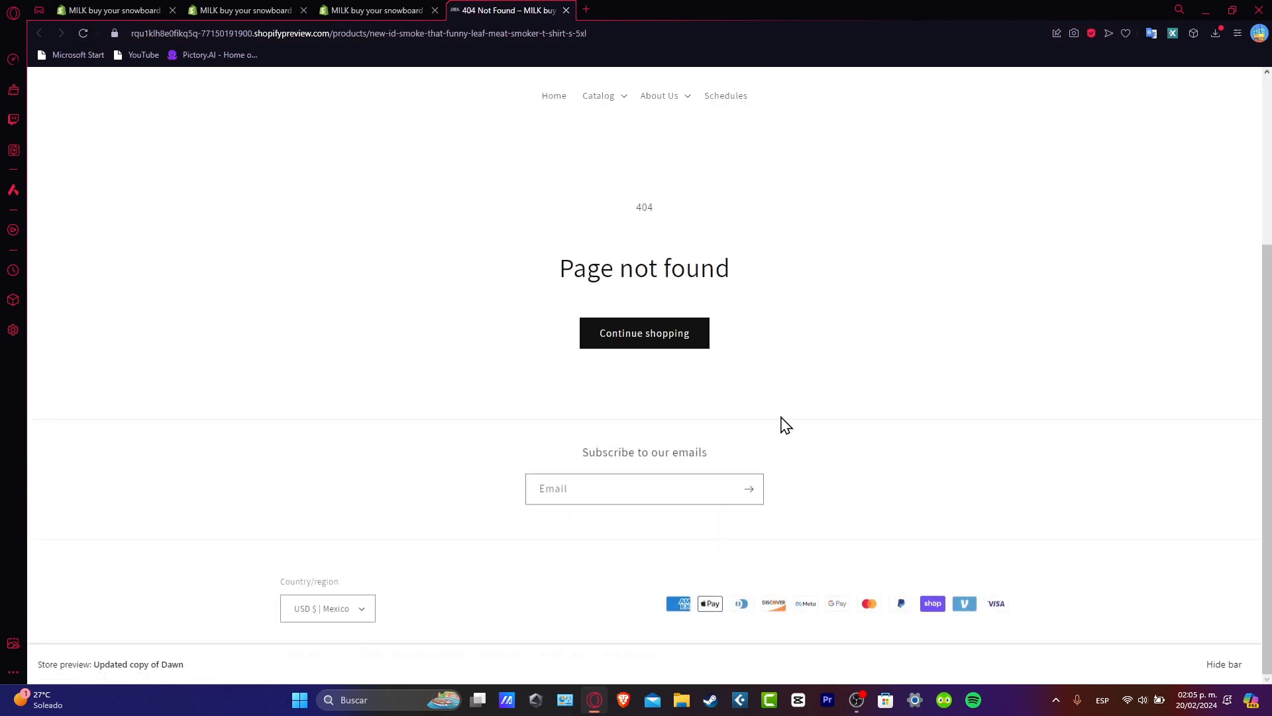
pyautogui.scroll(3, 809, 420)
# Open the Snowboard collection from the store preview's catalog and look through its products
pyautogui.click(606, 340)
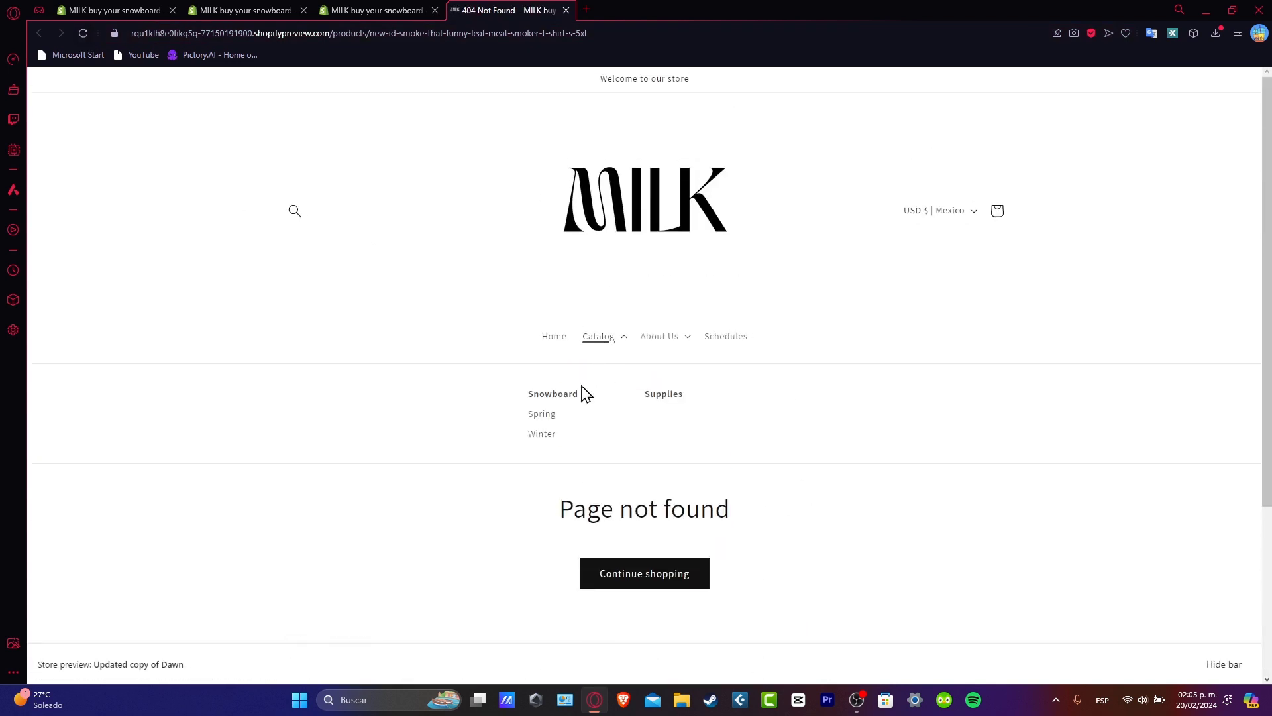
pyautogui.click(542, 426)
pyautogui.scroll(-10, 630, 429)
pyautogui.scroll(-5, 640, 430)
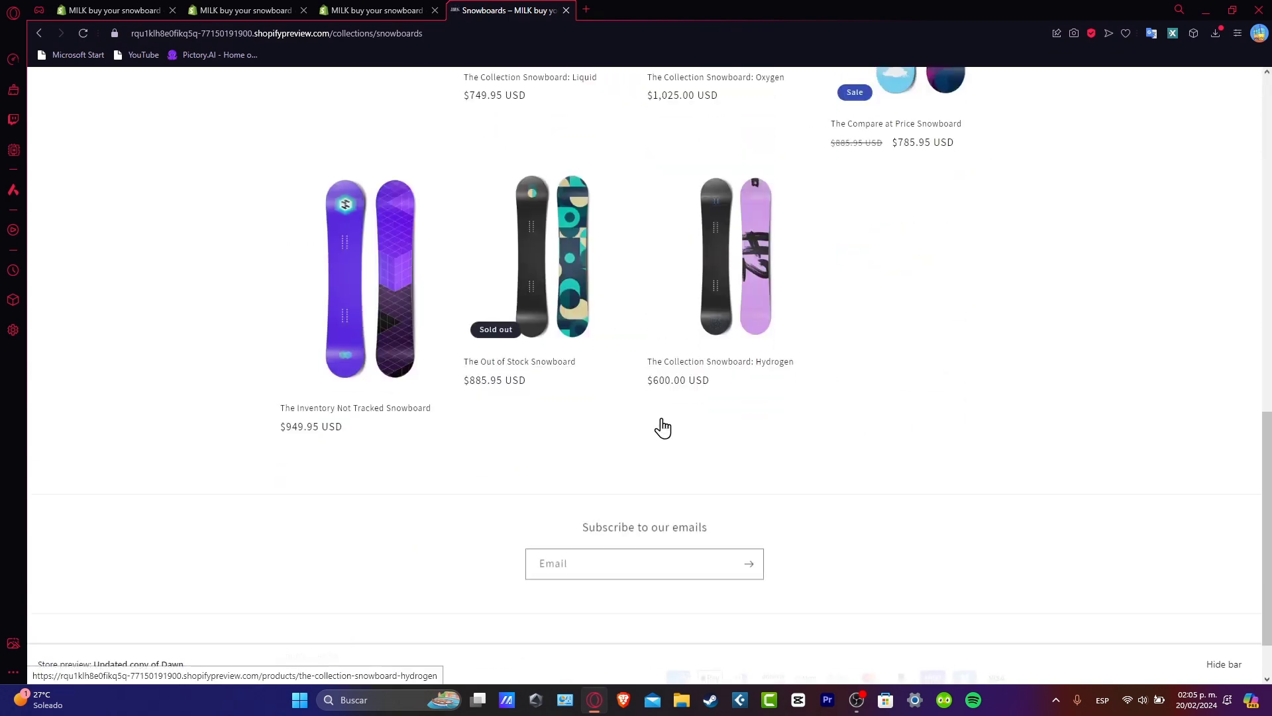
pyautogui.scroll(15, 673, 426)
pyautogui.click(613, 340)
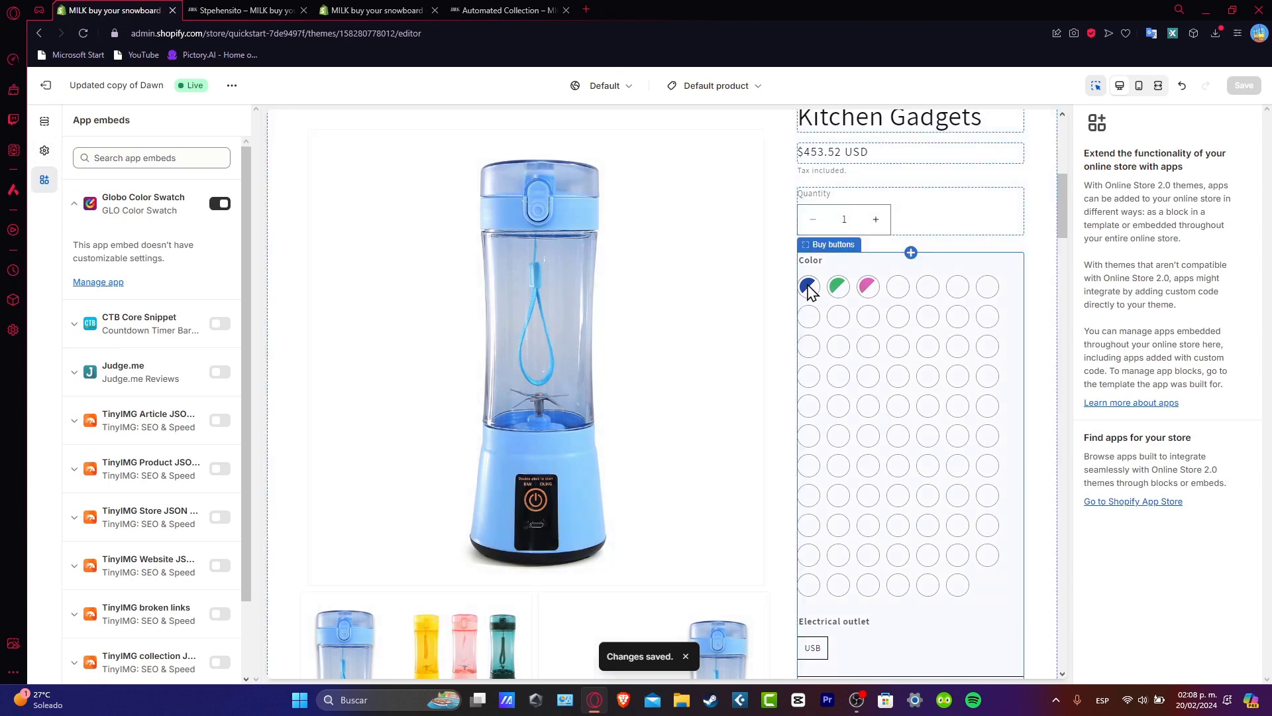
# Show the default product template's sections in the theme editor and select the Buy buttons block containing the color swatches
pyautogui.click(45, 151)
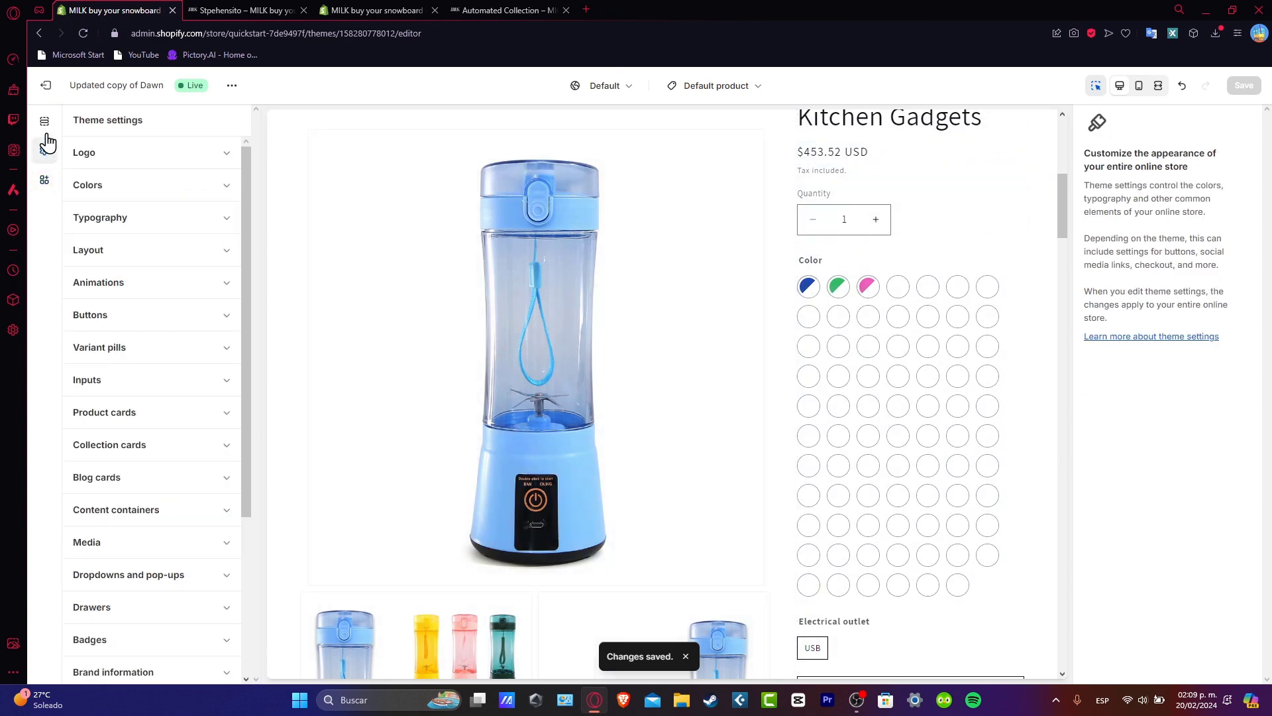
pyautogui.click(45, 123)
pyautogui.click(814, 287)
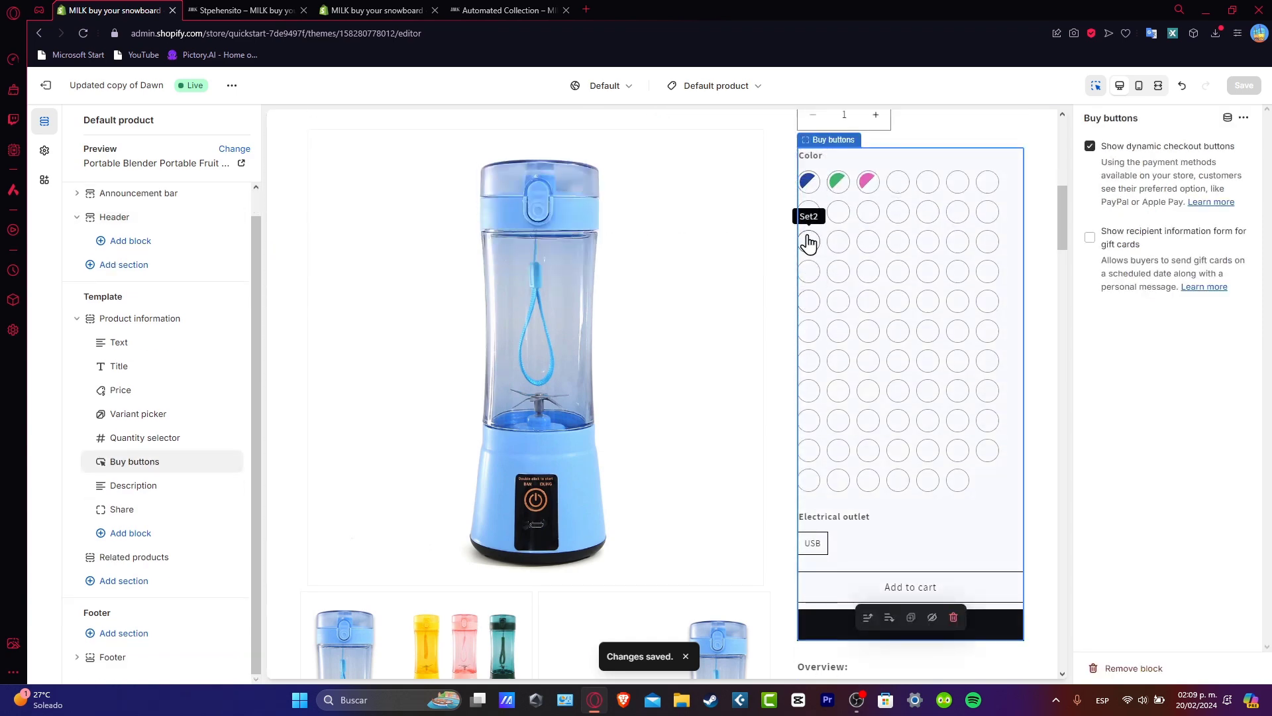
# Switch to the Automated Collection store preview and open the Portable Blender product page at its color swatches
pyautogui.click(503, 10)
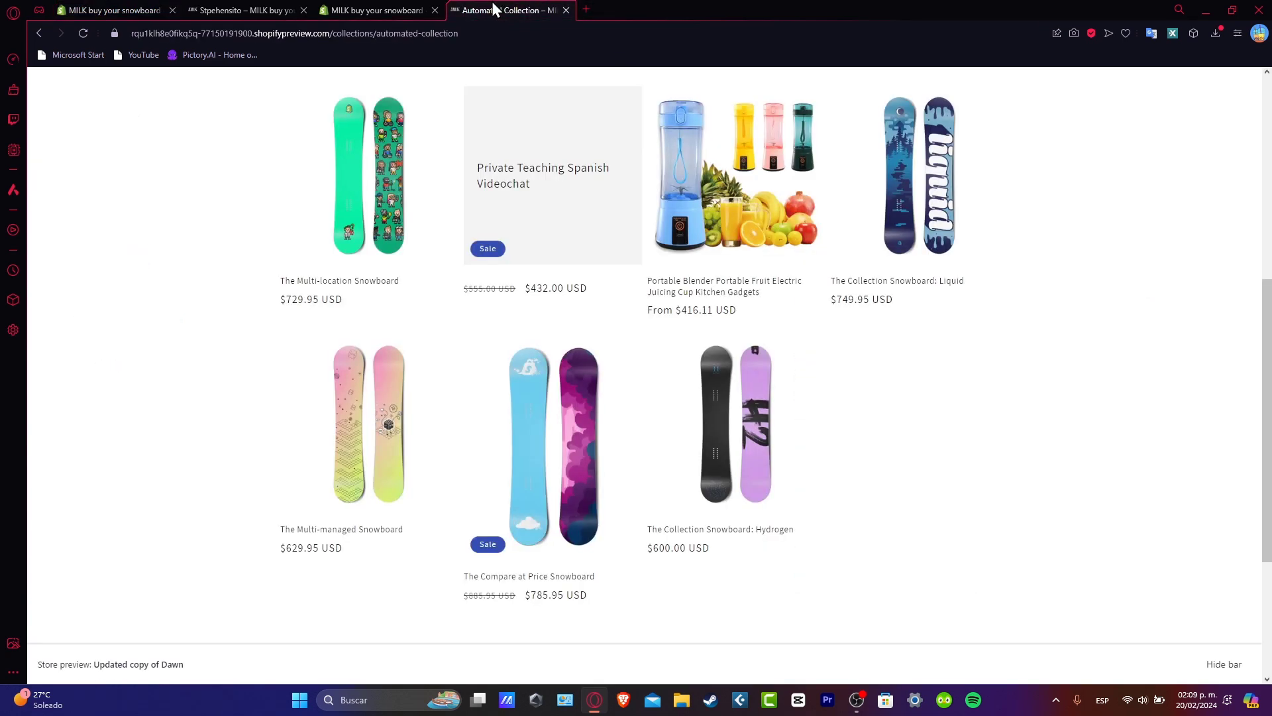
pyautogui.click(374, 10)
pyautogui.click(504, 10)
pyautogui.click(707, 308)
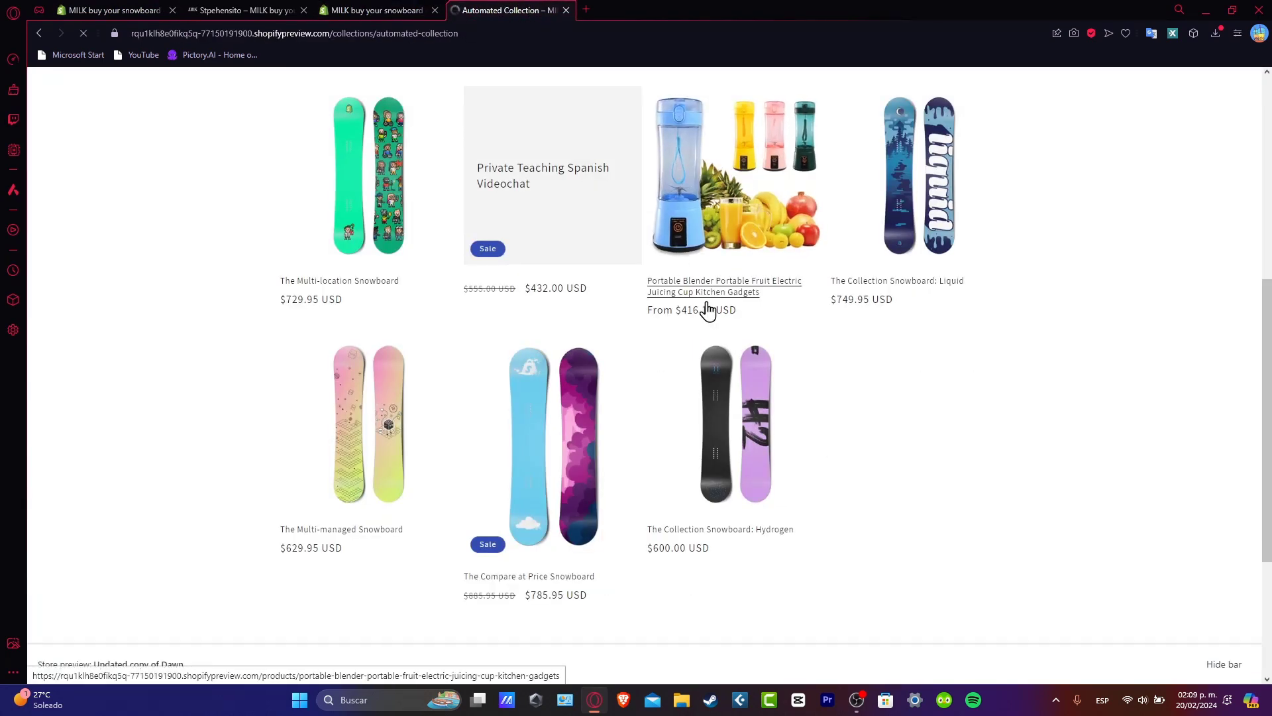
pyautogui.scroll(-6, 1084, 475)
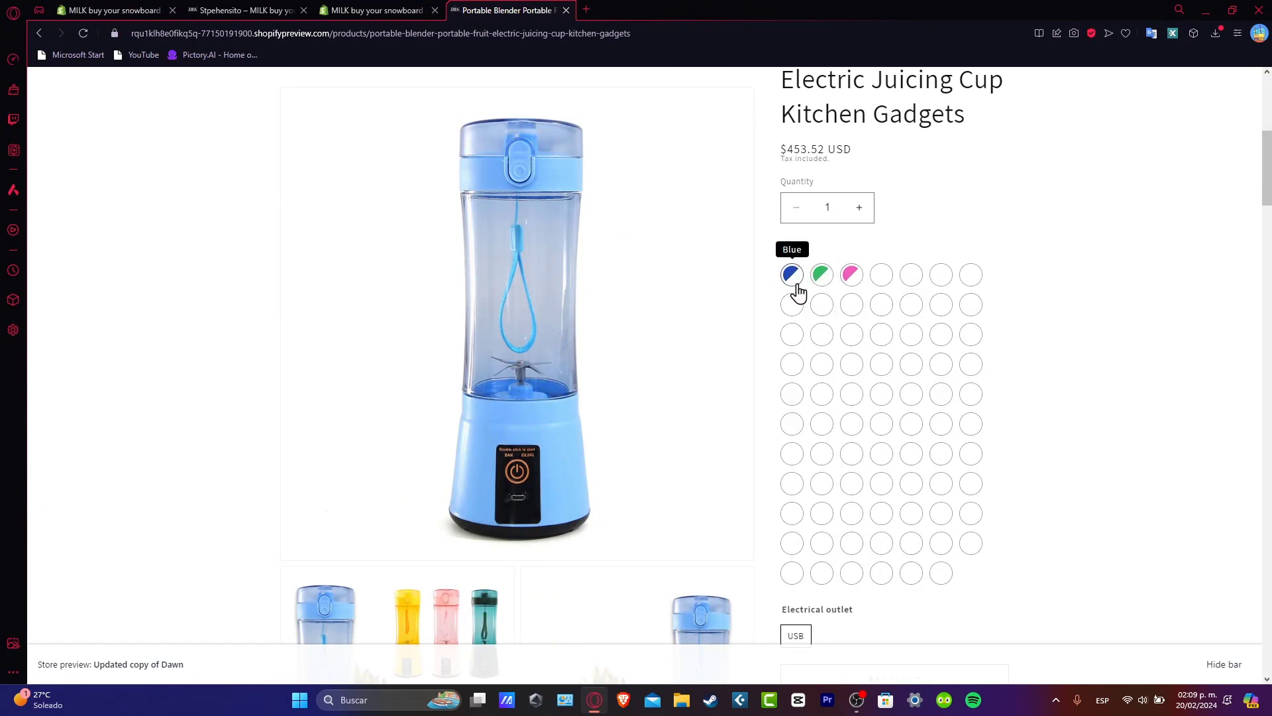
# Test the blender's color swatches by choosing Green, Pink and Blue, and look over the rest of the product page
pyautogui.click(822, 285)
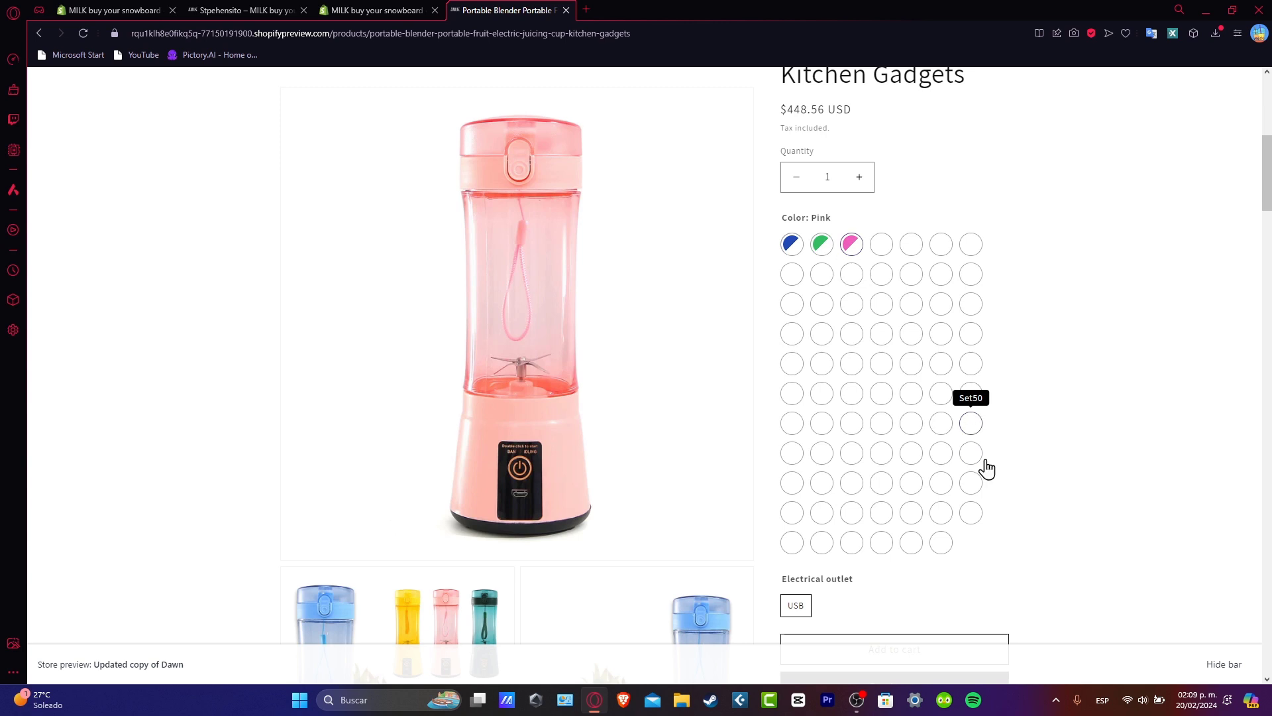
pyautogui.click(791, 246)
pyautogui.scroll(-5, 855, 408)
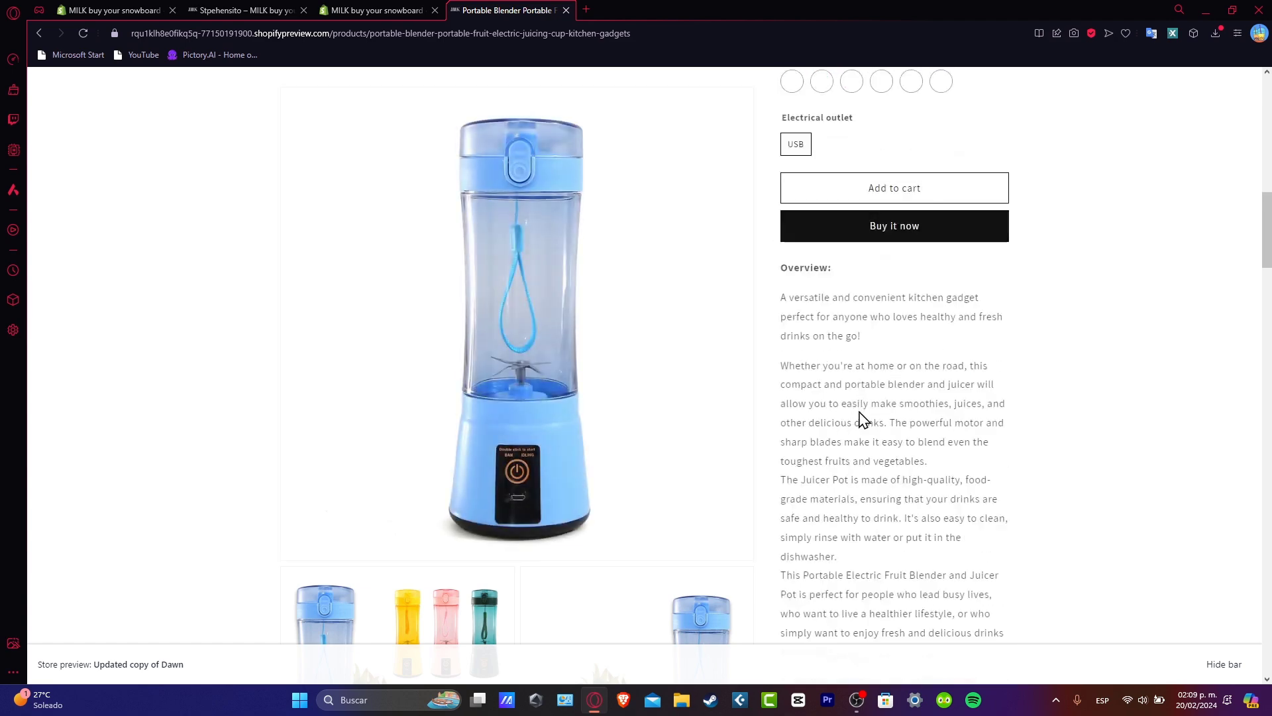
pyautogui.scroll(10, 860, 411)
pyautogui.scroll(-3, 874, 432)
pyautogui.scroll(4, 872, 431)
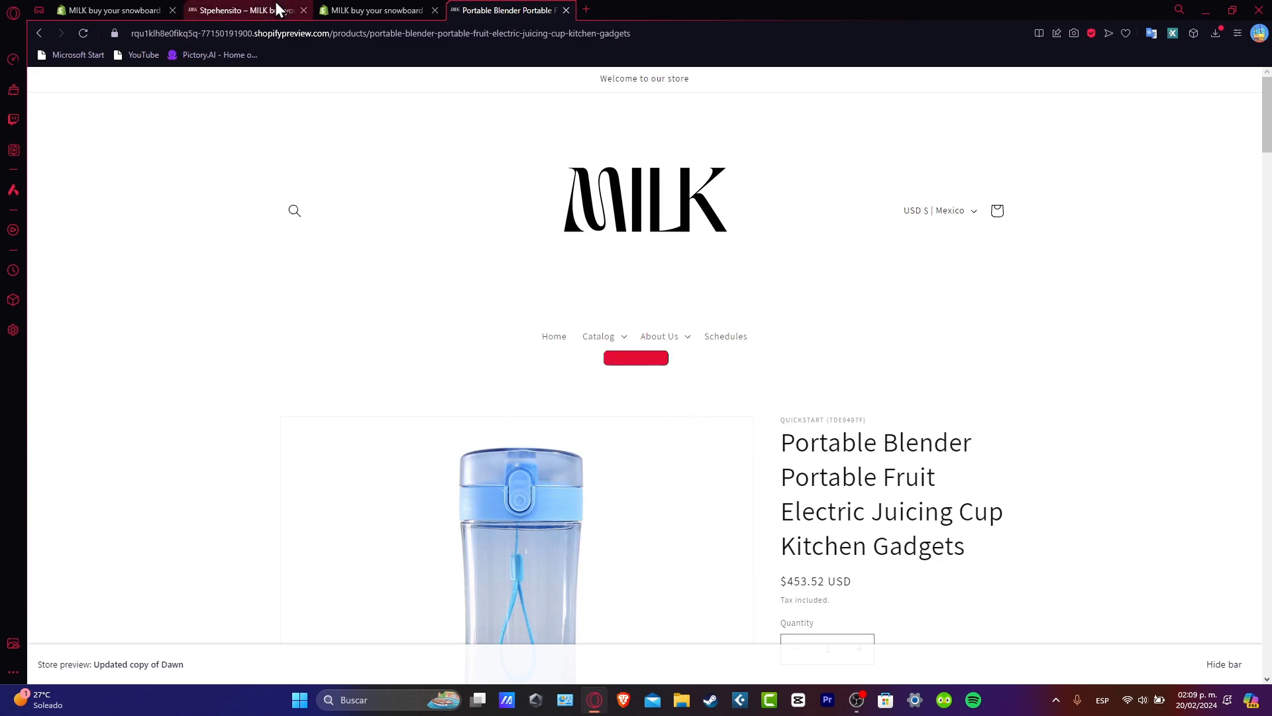
# Revisit the Color option's configuration and look through the store preview's home page and featured products
pyautogui.click(399, 8)
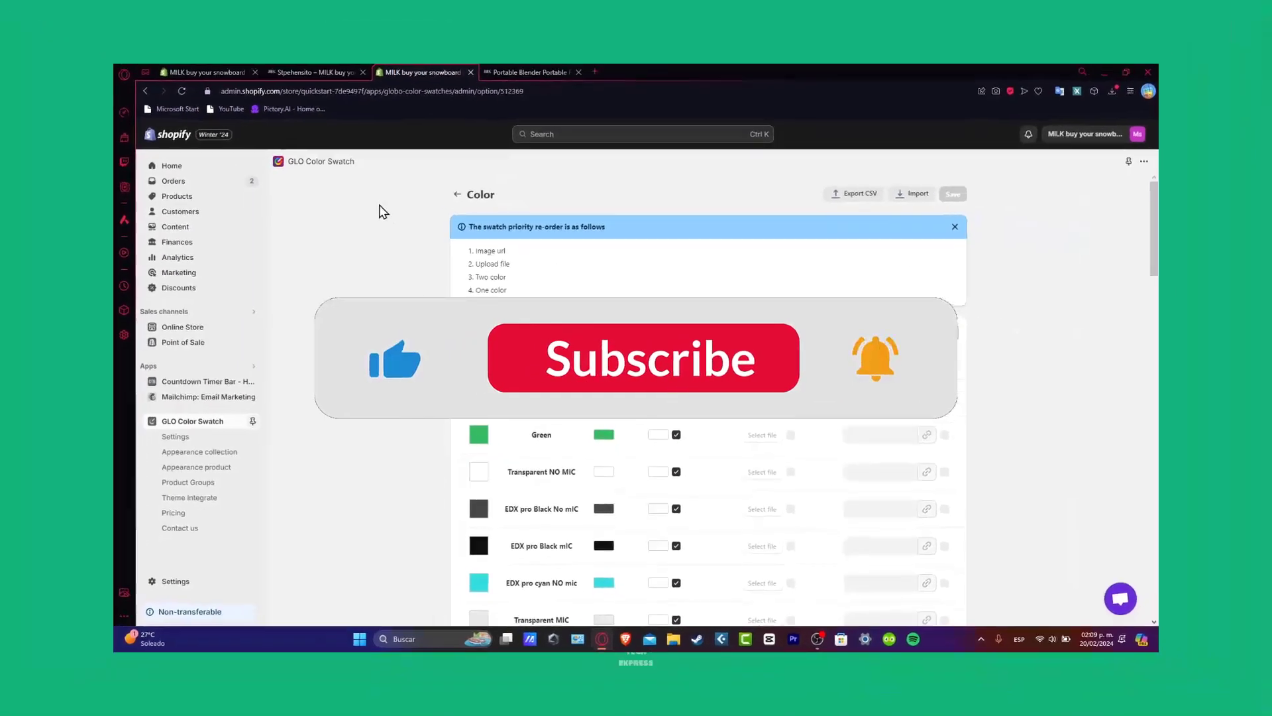
pyautogui.click(331, 79)
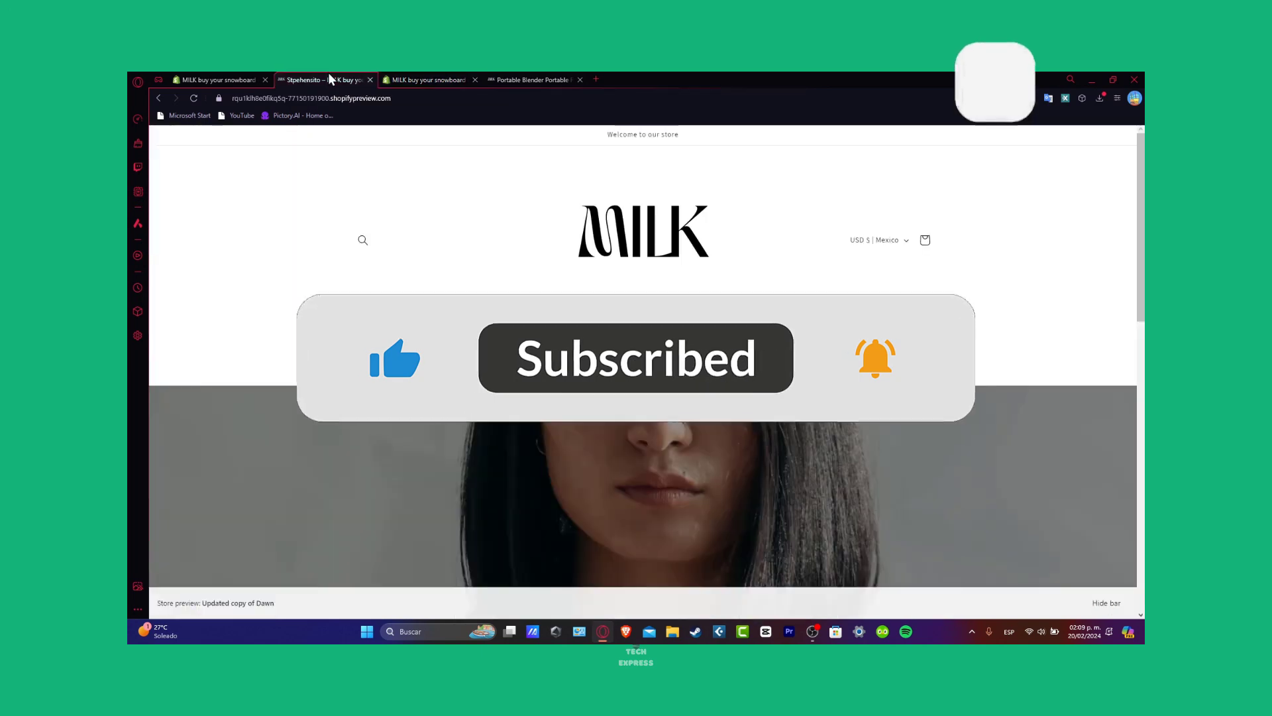
pyautogui.scroll(-10, 713, 483)
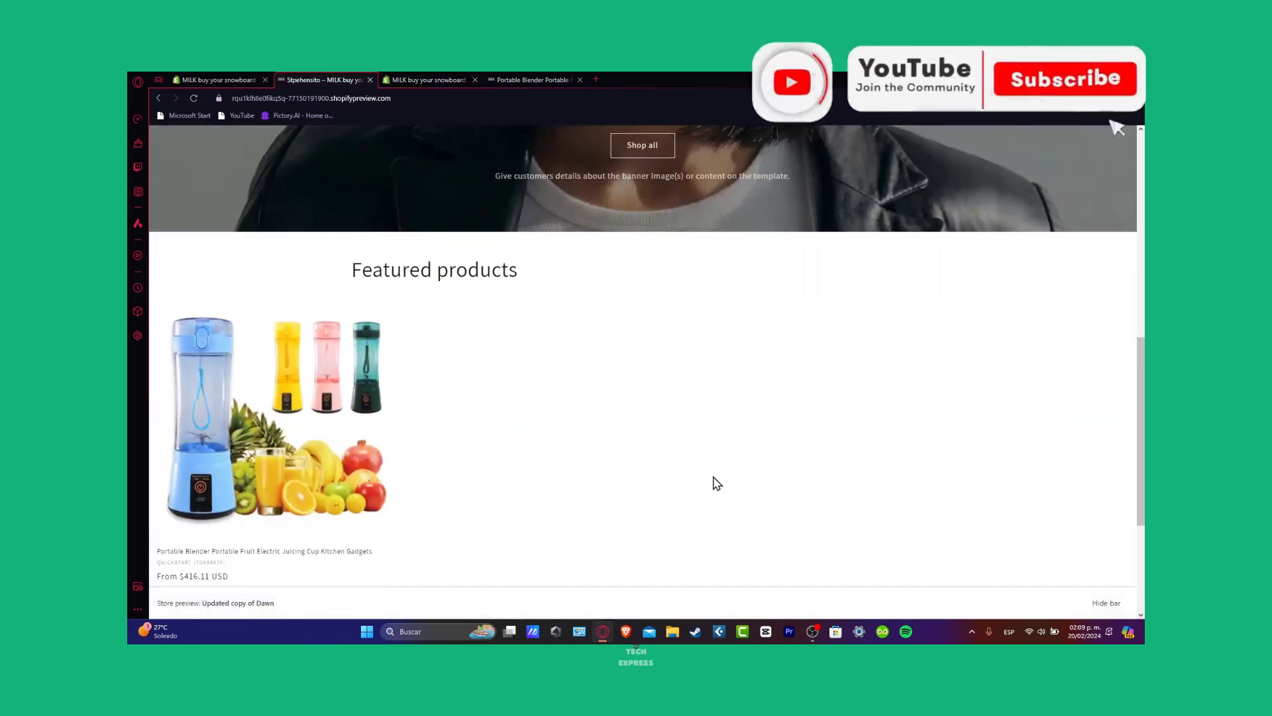
pyautogui.scroll(3, 713, 483)
pyautogui.scroll(5, 579, 259)
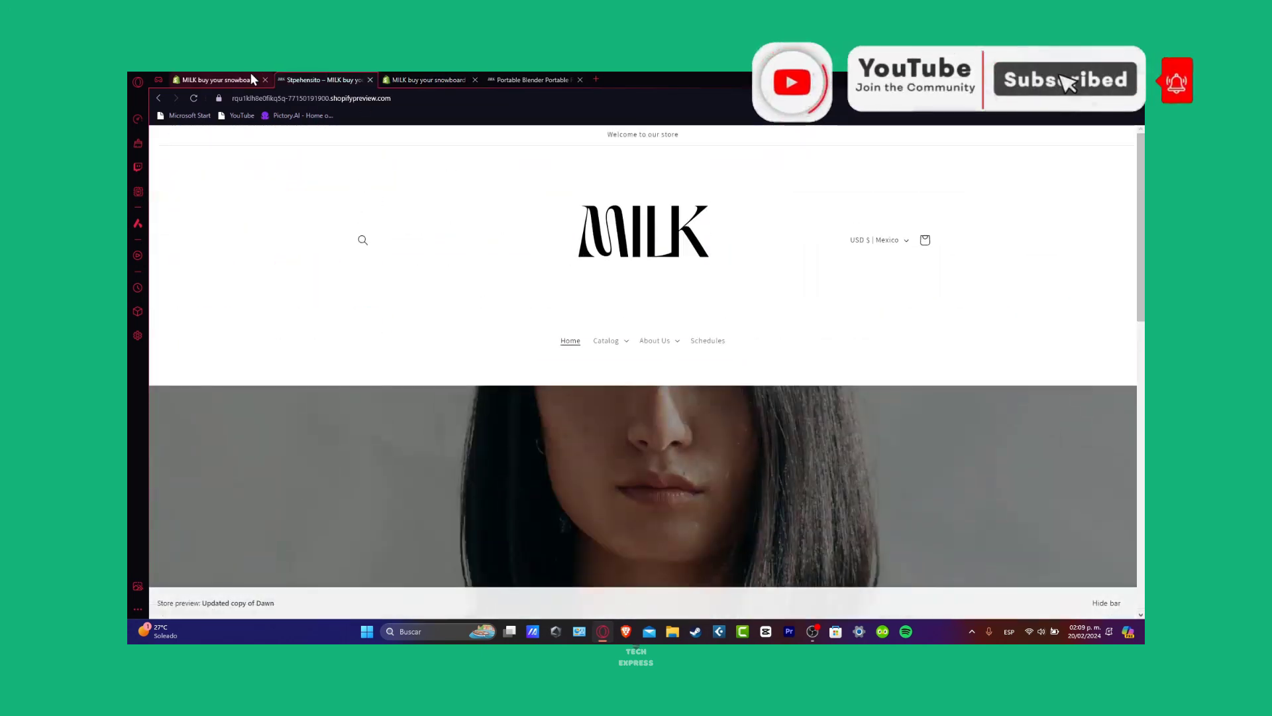
# Return to the theme editor and exit it to the store's Themes page
pyautogui.click(239, 78)
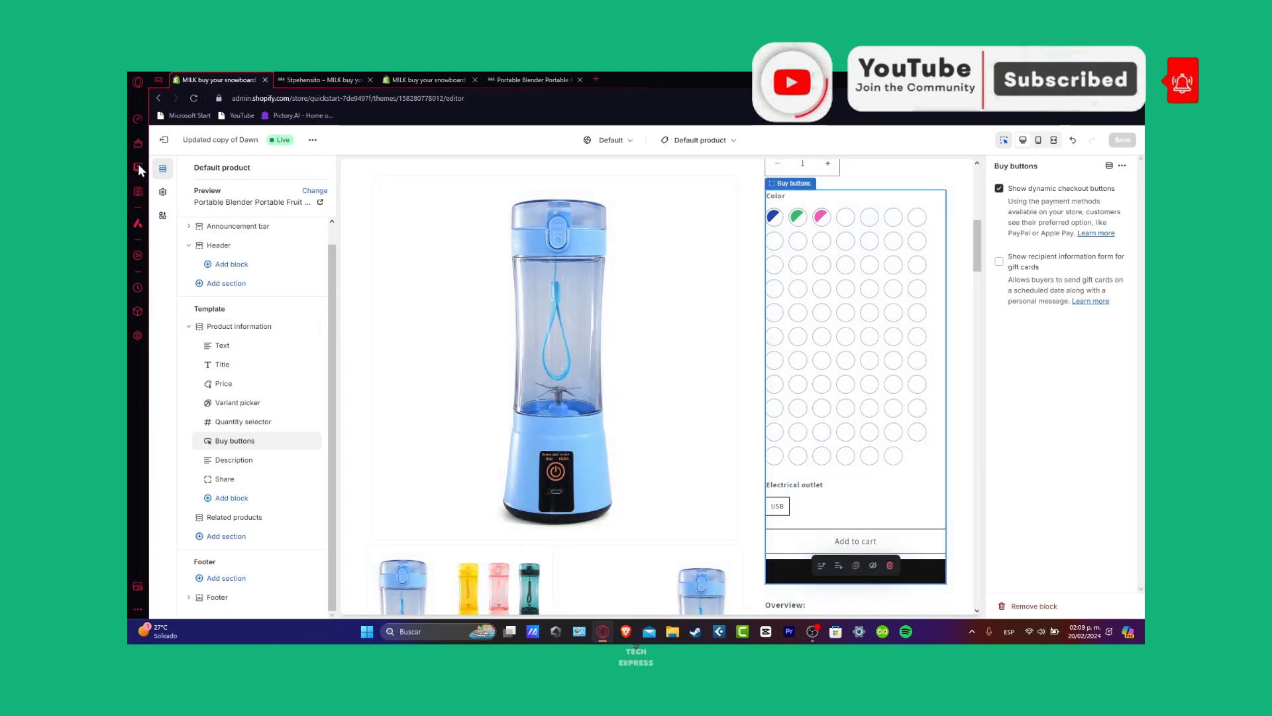
pyautogui.click(163, 140)
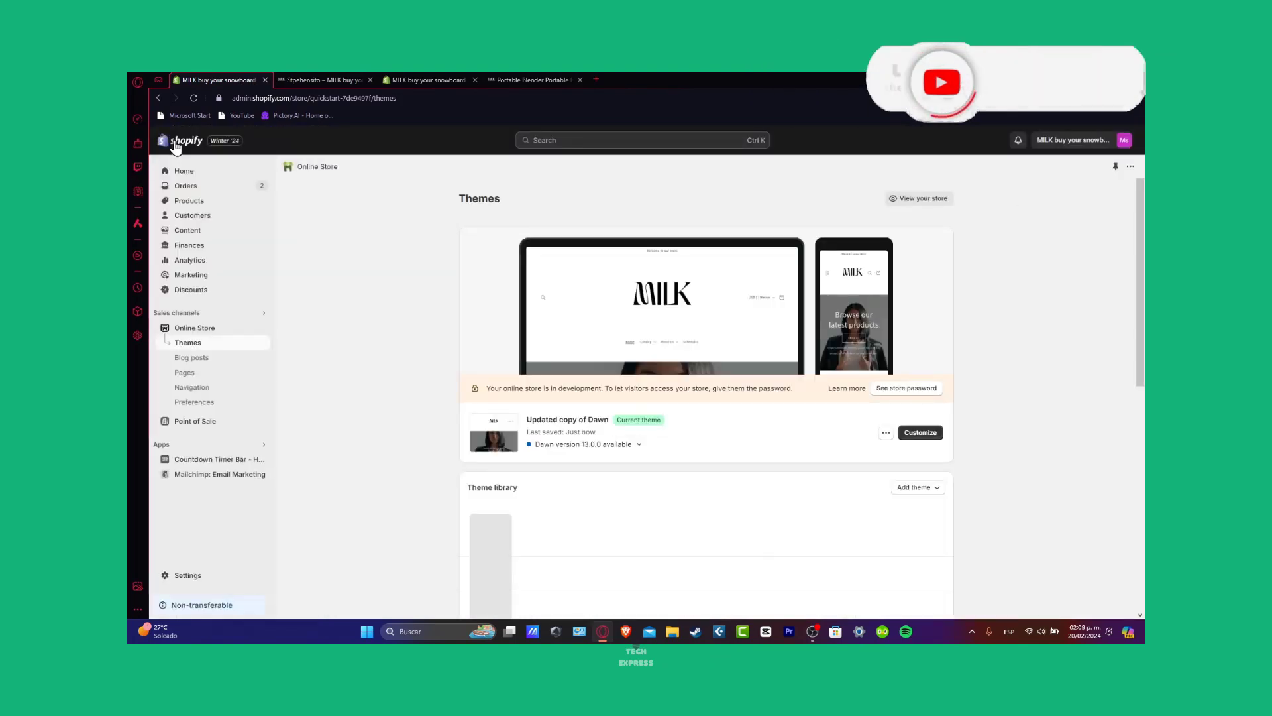